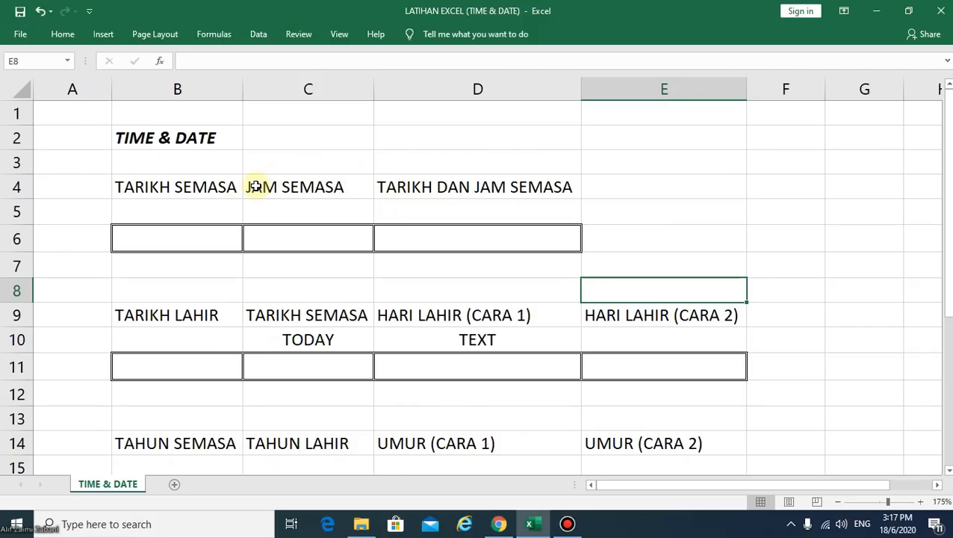
scroll(204, 236, "down", 4)
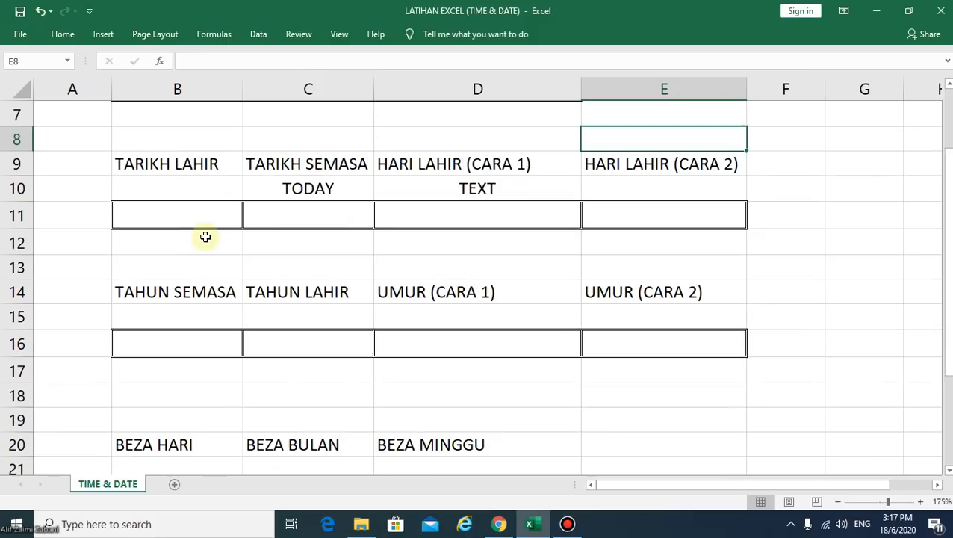
scroll(204, 235, "up", 3)
scroll(204, 236, "up", 1)
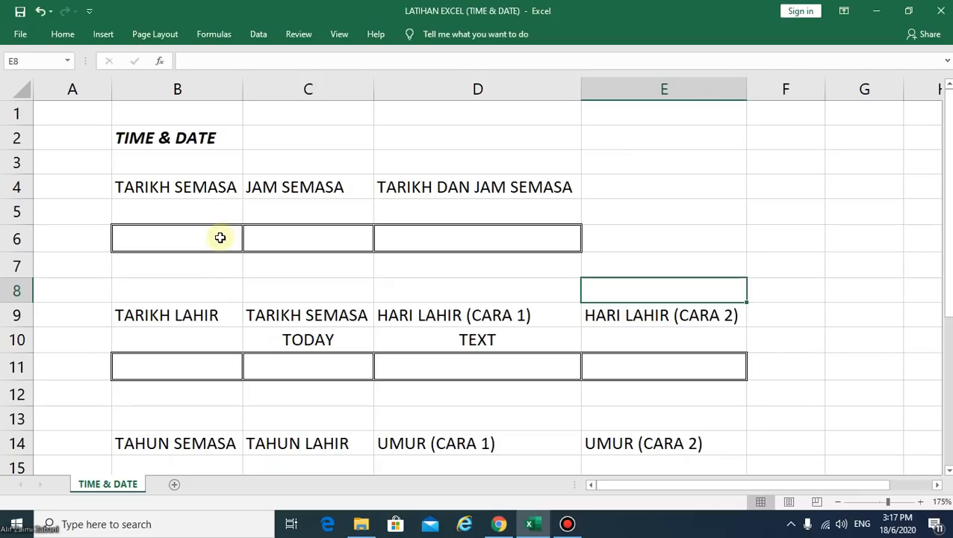
left_click(193, 228)
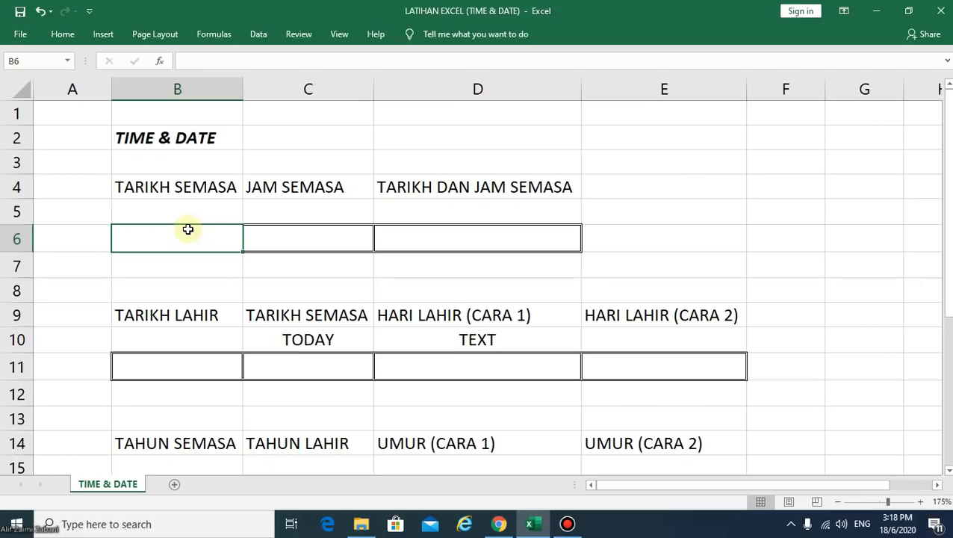
type("18/6")
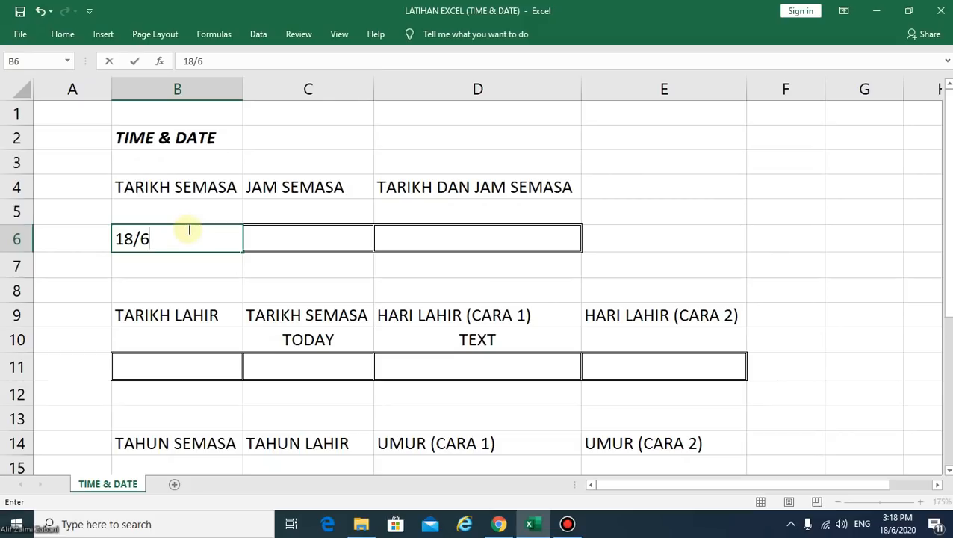
type("/2020")
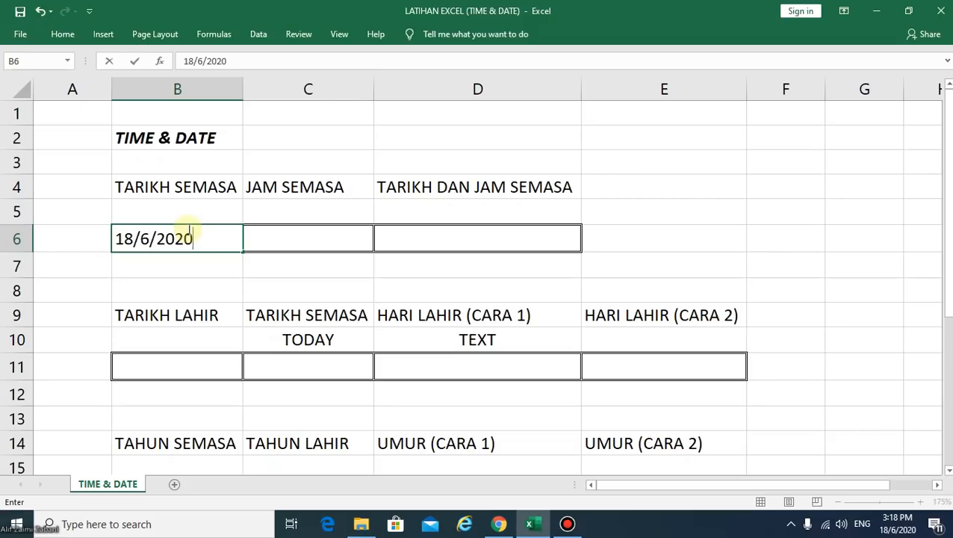
left_click_drag(221, 237, 90, 238)
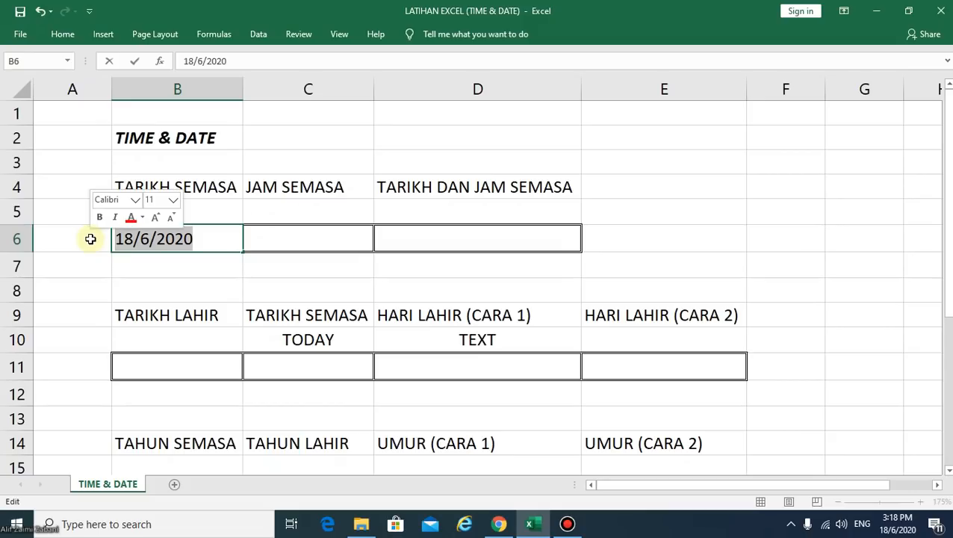
key("Delete")
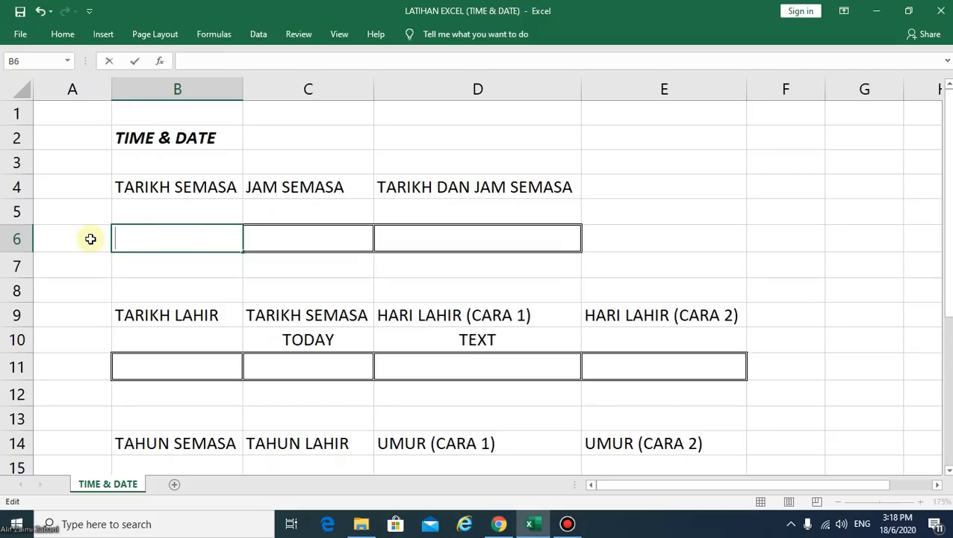
left_click(153, 268)
Insert today's date as a fixed value in B6 under TARIKH SEMASA and enter the note "CTRL + ;" in B5
left_click(198, 235)
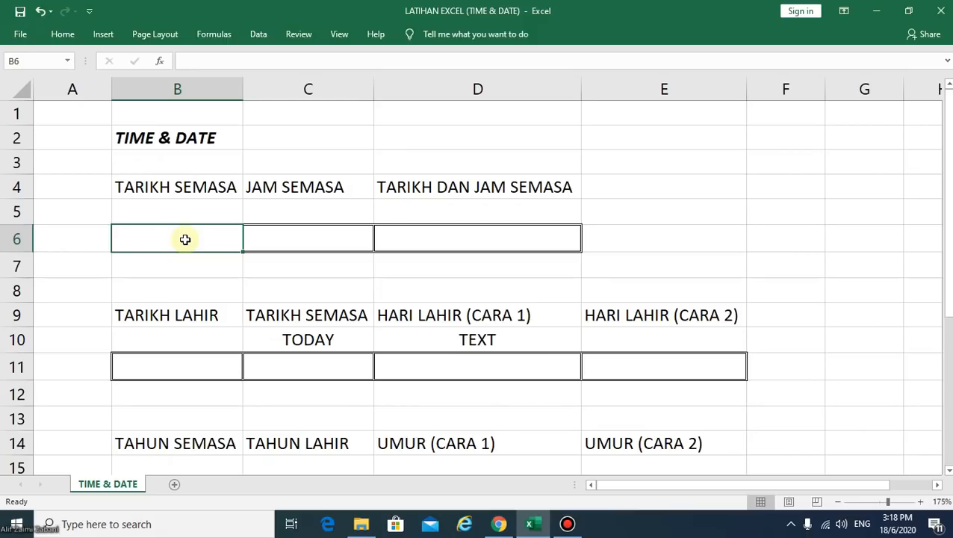
key("ctrl+semicolon")
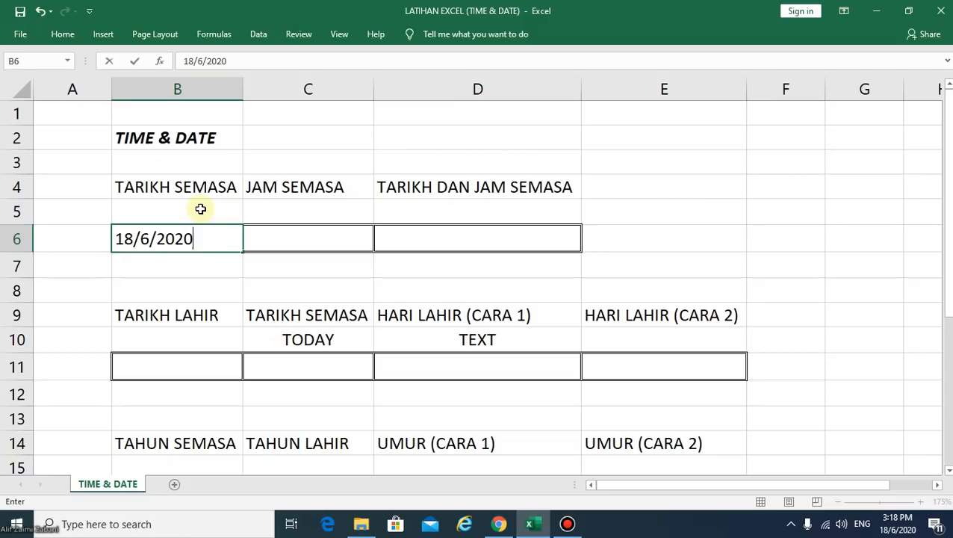
left_click(202, 208)
type("ctrl")
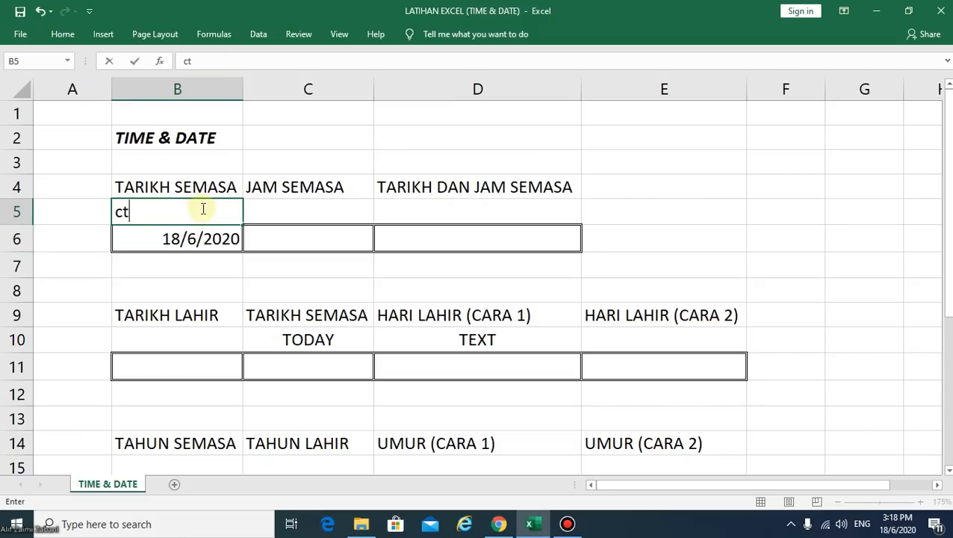
key("BackSpace")
key("BackSpace")
key("BackSpace")
type("CTRL + ;")
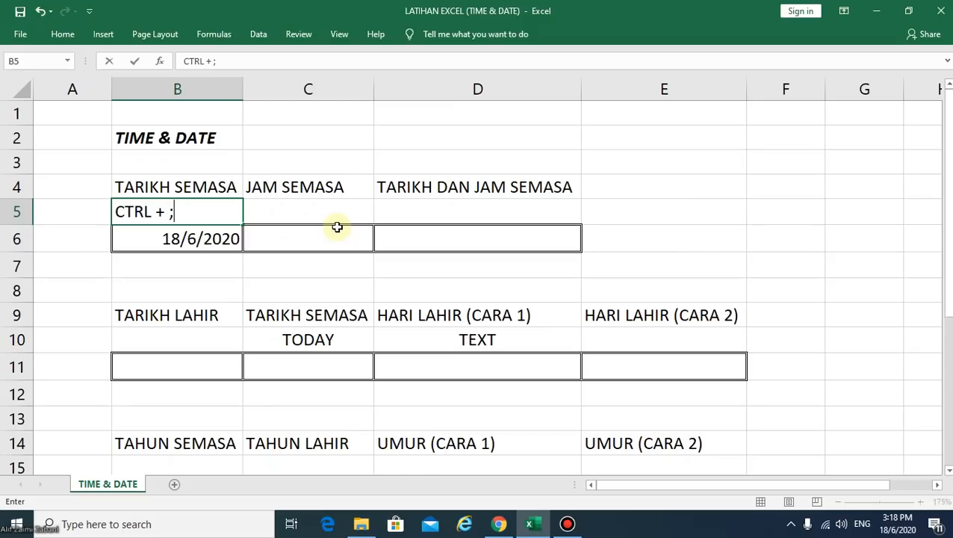
left_click(206, 237)
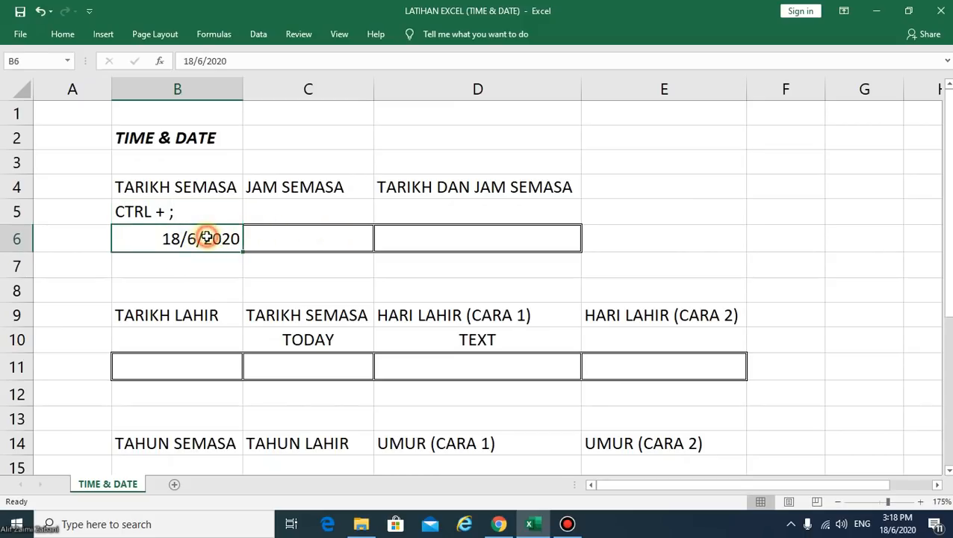
Insert the current time as a fixed value in C6 under JAM SEMASA and enter the note "CTRL + SHIFT + ;" in C5
left_click(324, 238)
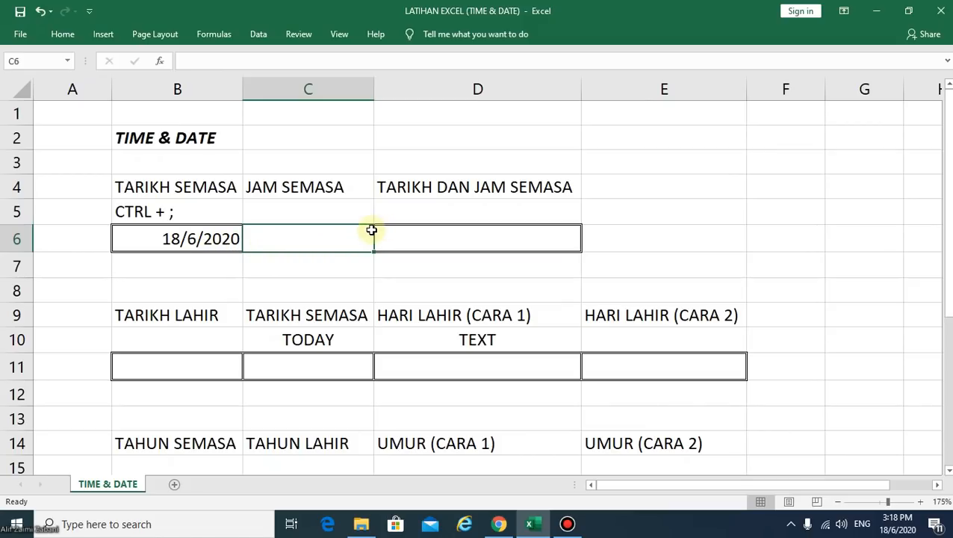
key("ctrl+shift+semicolon")
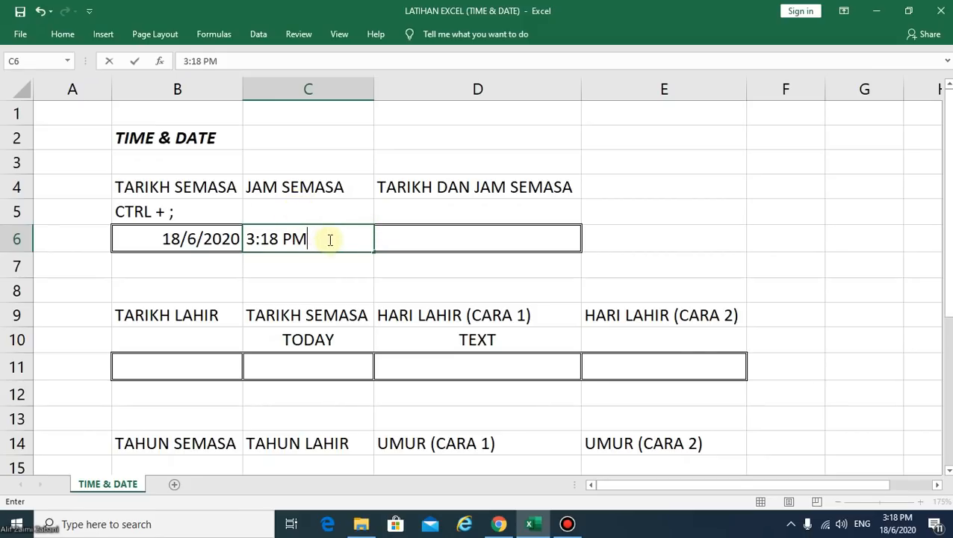
left_click(323, 211)
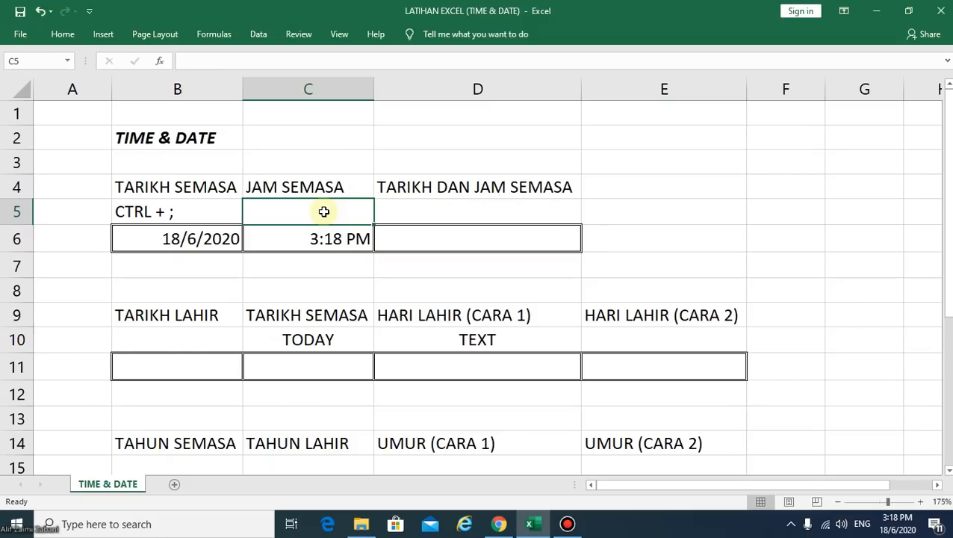
type("CTRL +")
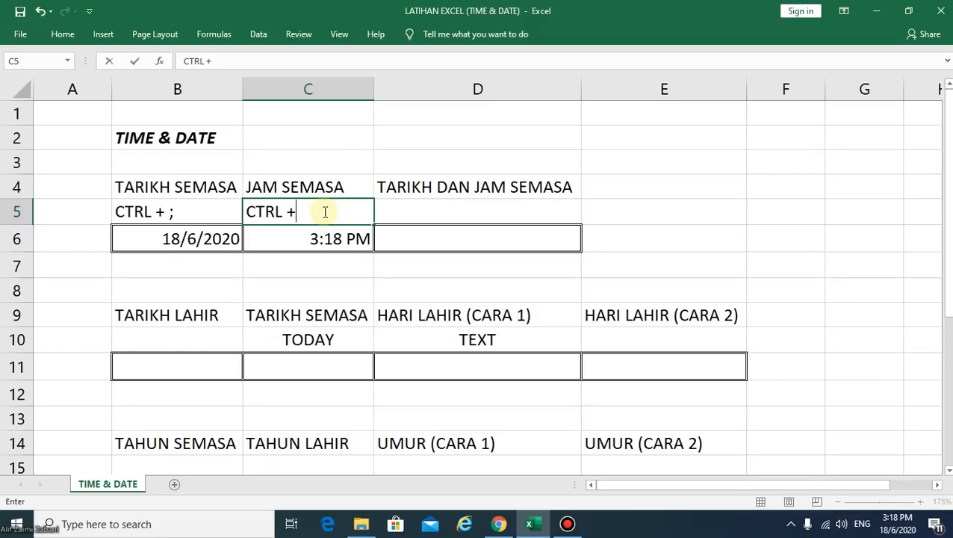
type(" SHIFT + ;")
left_click(333, 242)
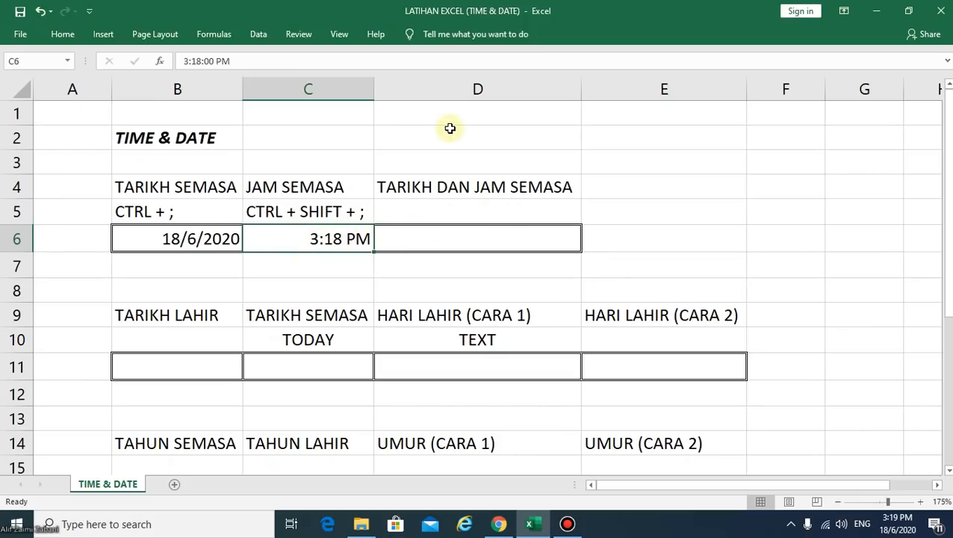
left_click_drag(166, 210, 318, 238)
left_click_drag(195, 211, 270, 238)
left_click_drag(191, 210, 271, 240)
left_click_drag(170, 219, 315, 238)
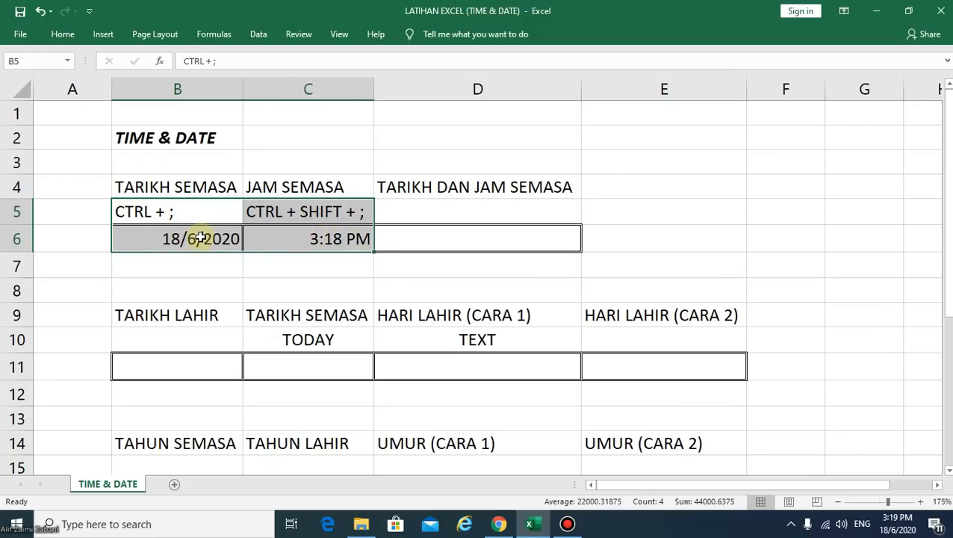
left_click_drag(209, 211, 363, 224)
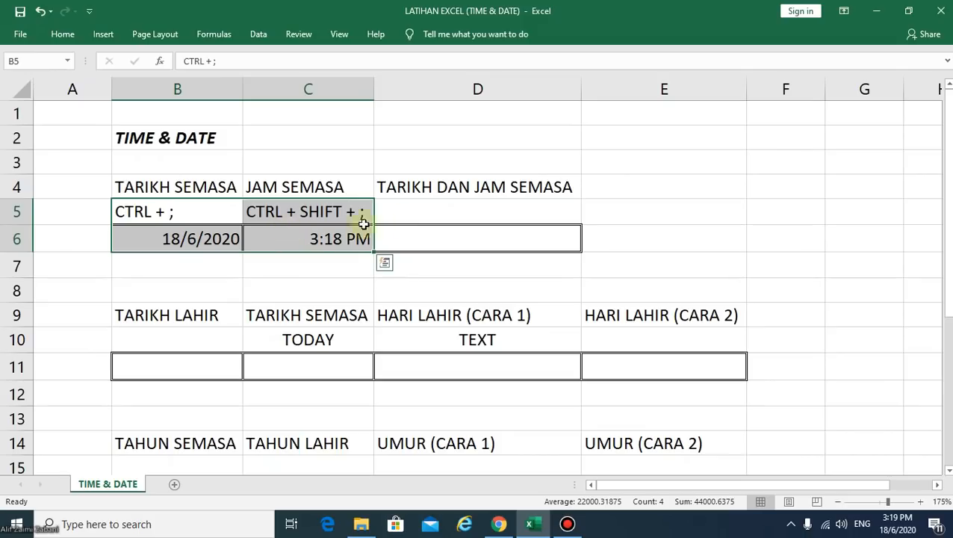
Enter the formula =NOW() in D6 under TARIKH DAN JAM SEMASA
left_click(493, 203)
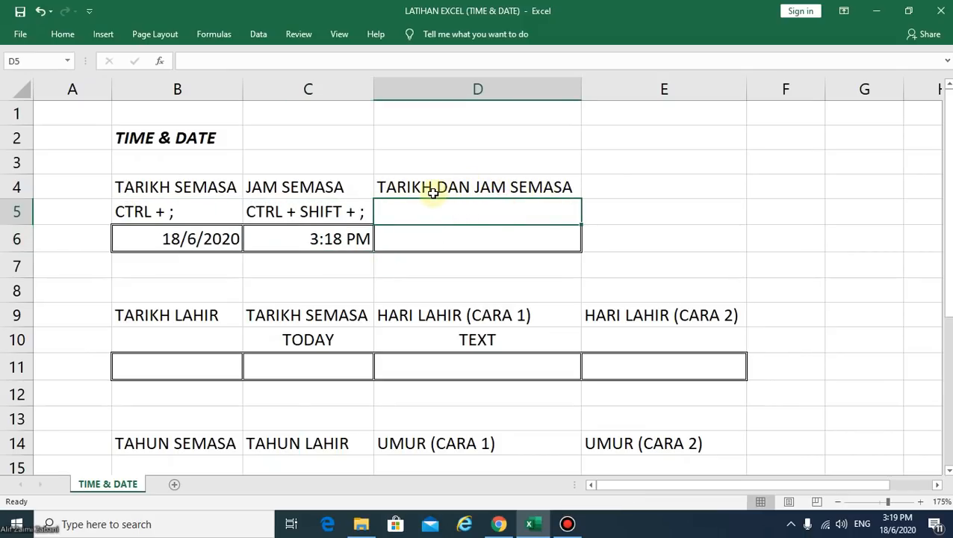
left_click(531, 238)
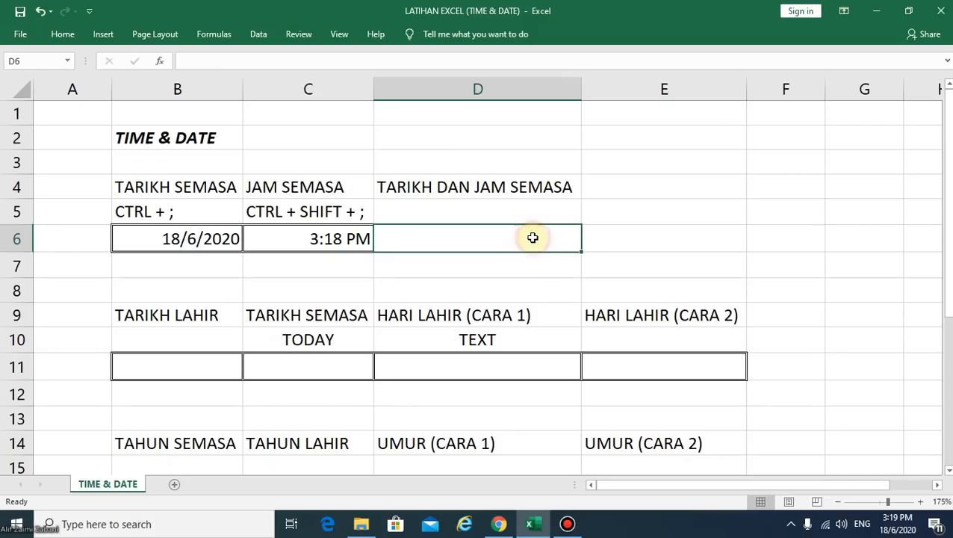
type("=")
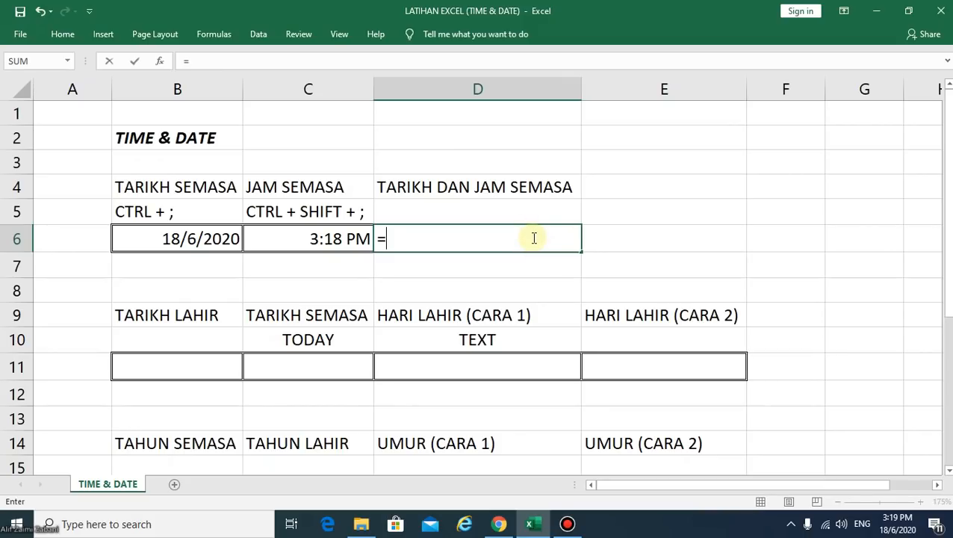
type("NOW")
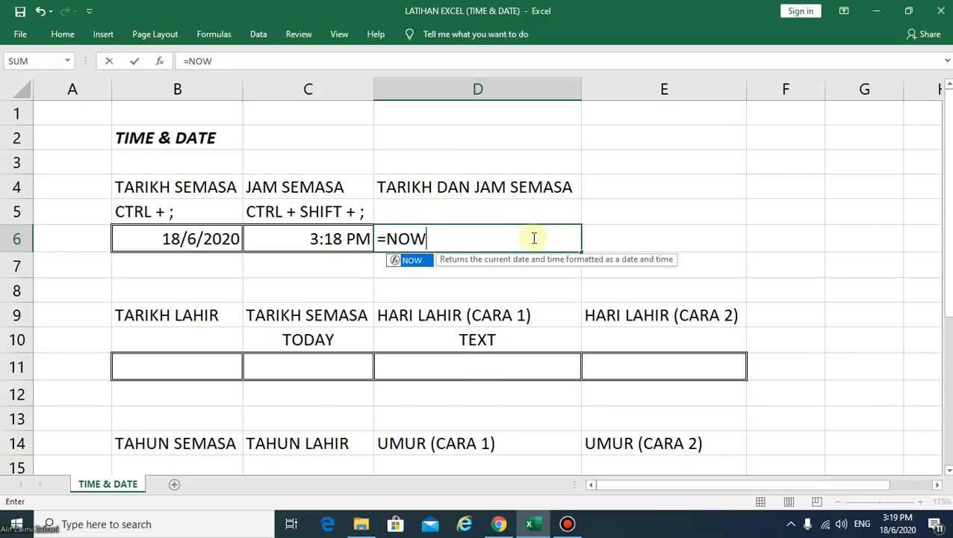
double_click(409, 264)
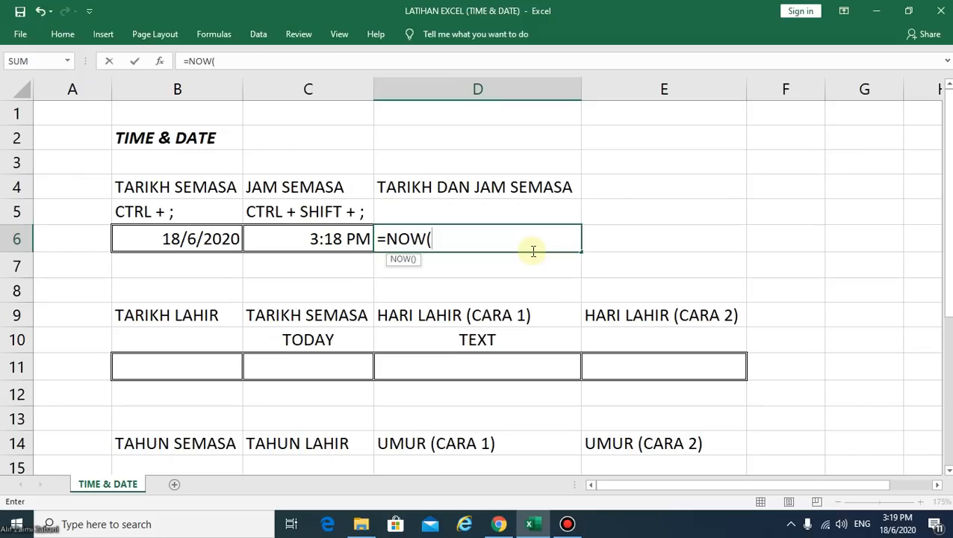
type(")")
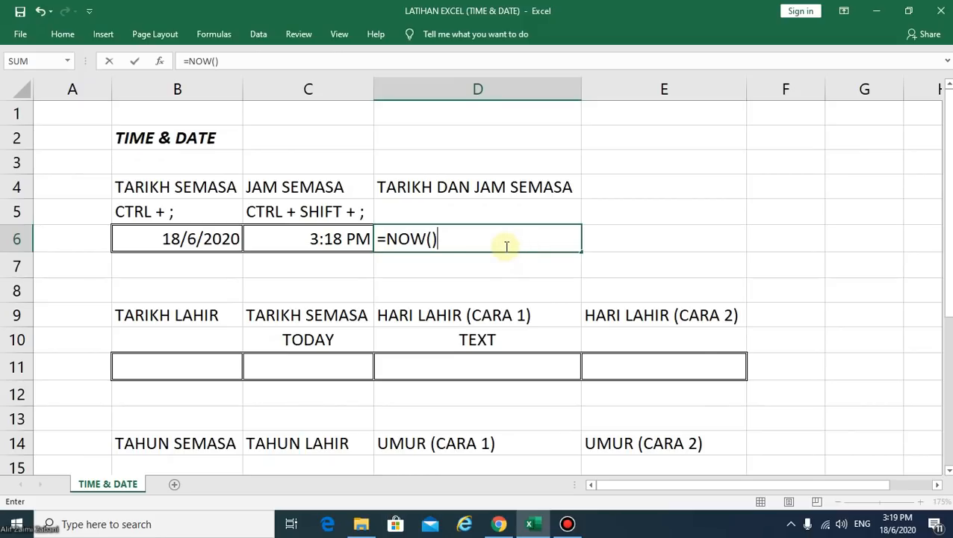
key("Return")
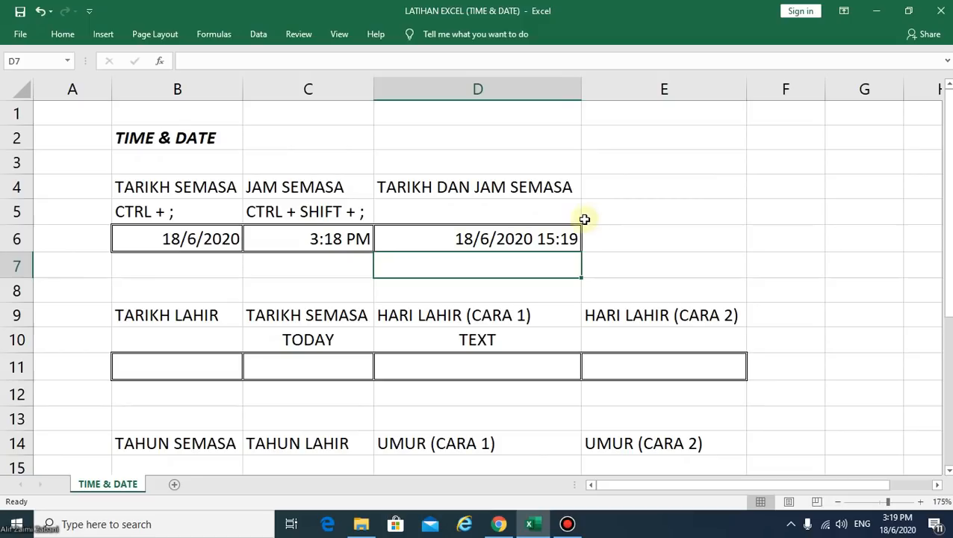
Enter the function note "NOW" in D5, above the combined date and time cell
left_click(544, 215)
type("N")
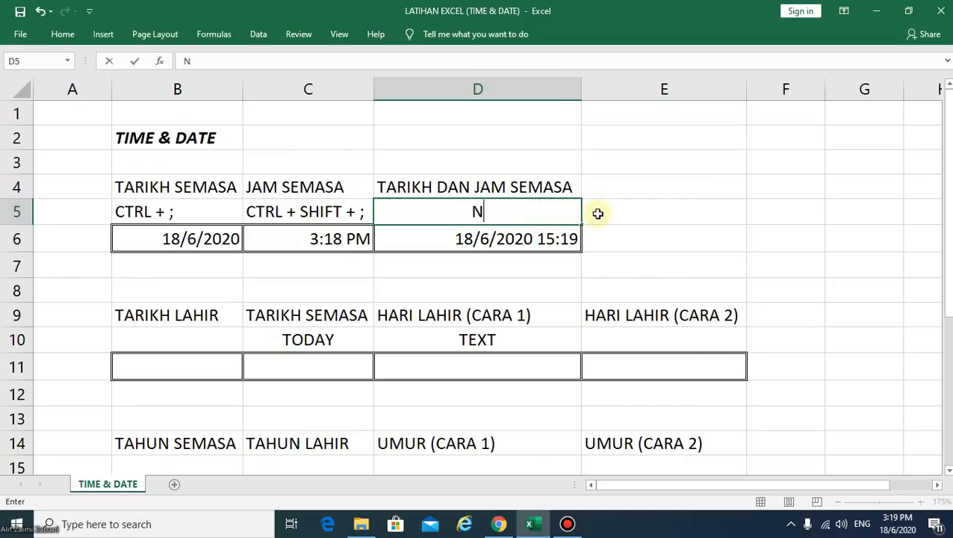
type("OW")
left_click(589, 238)
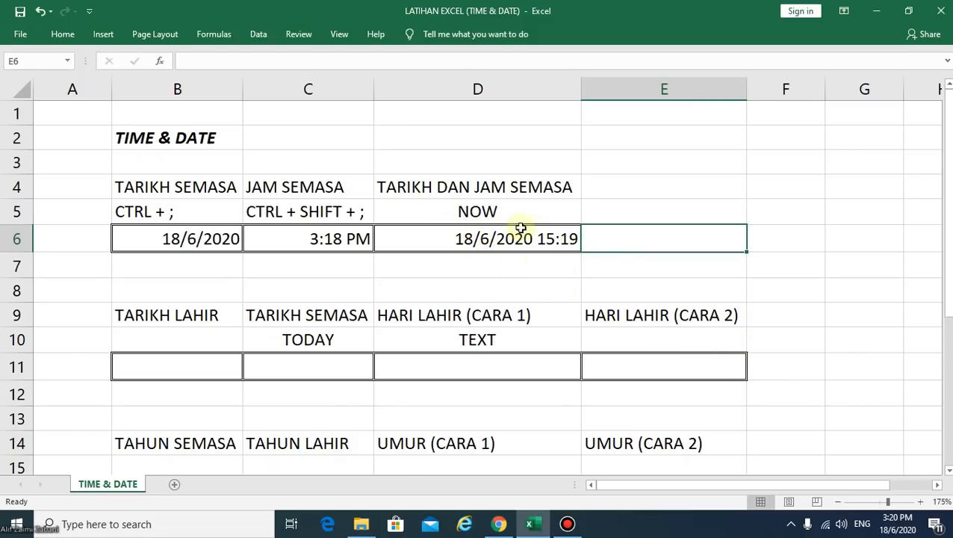
Enter the note "F9 : REFRESH / UPDATE" in D2, above the TARIKH DAN JAM SEMASA heading
mouse_move(908, 529)
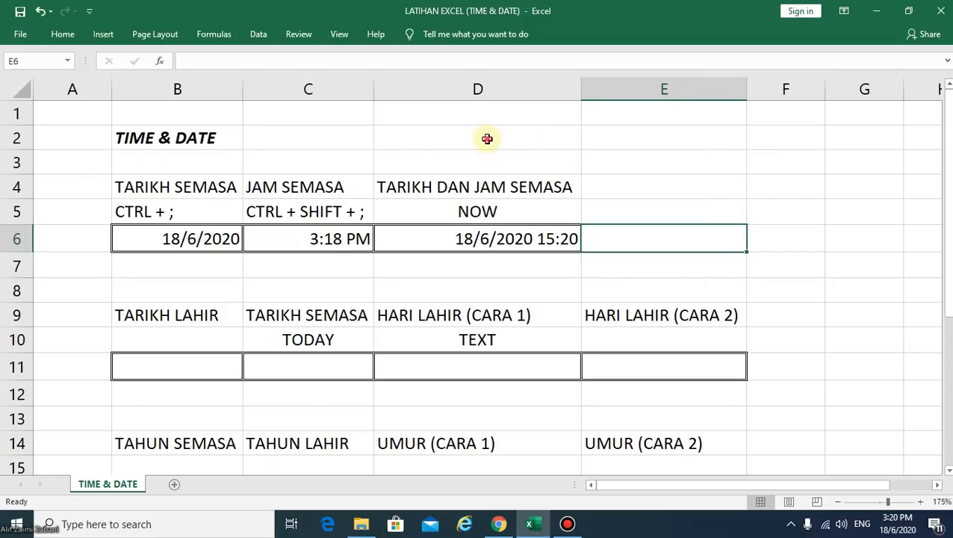
left_click(487, 138)
type("F9")
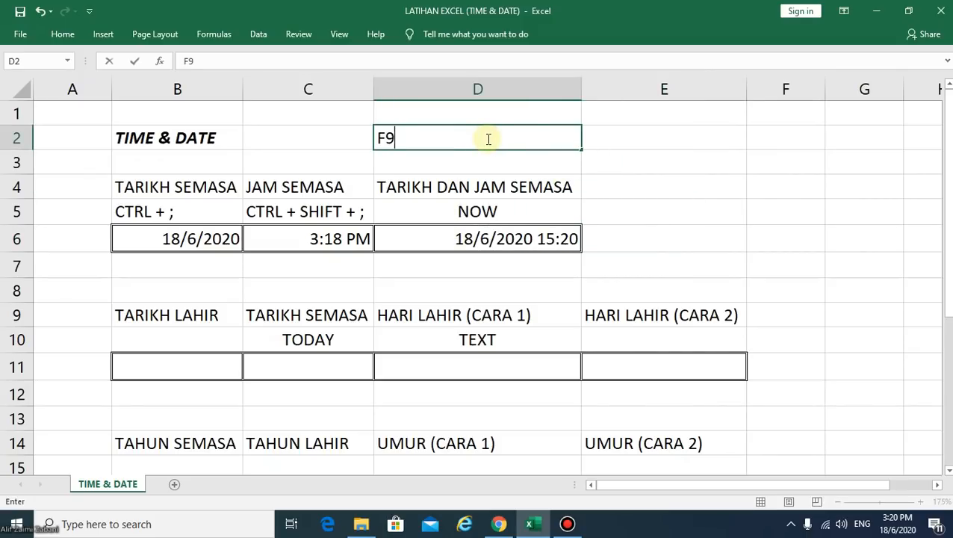
type(" : REFRED")
key("BackSpace")
type("S")
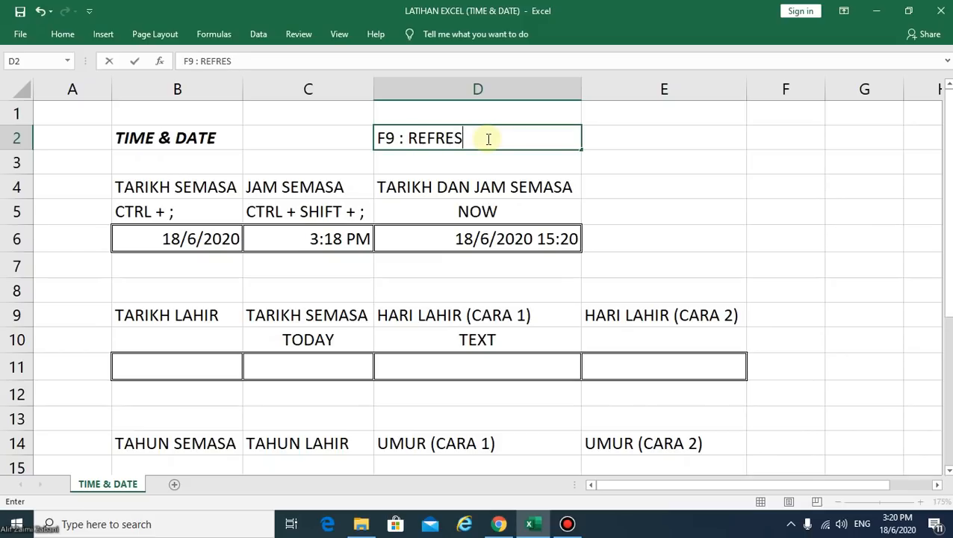
type("H / UPDATE")
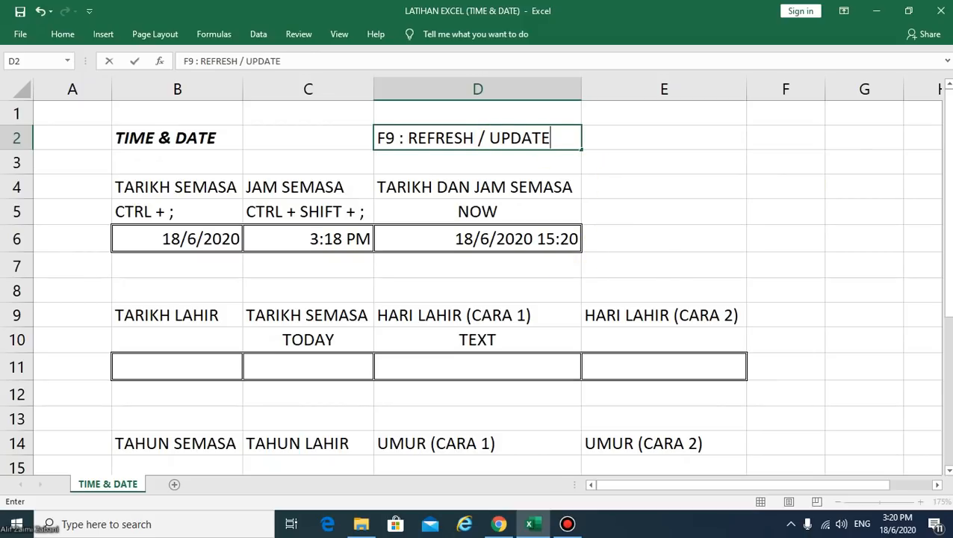
left_click(553, 243)
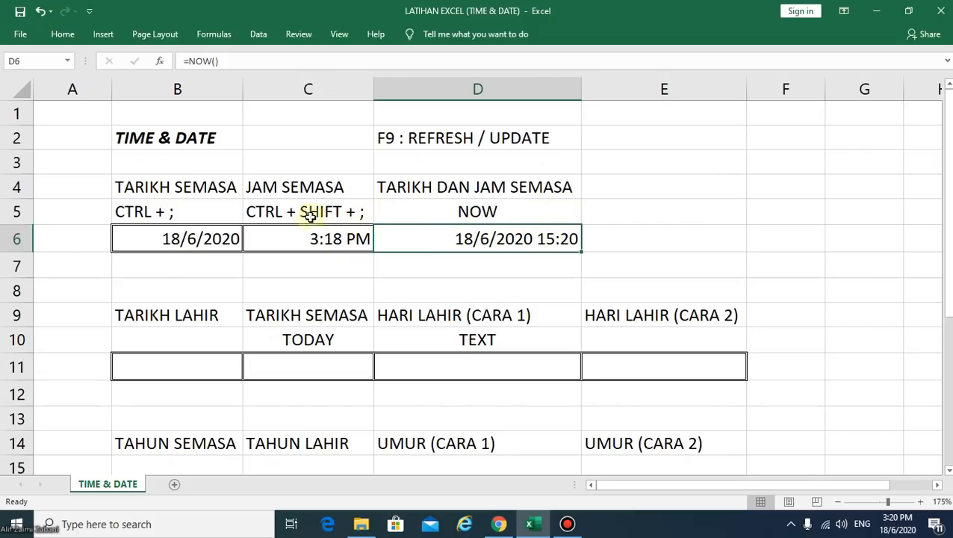
Clear the TODAY and TEXT hints by deleting the contents of C10:D11
left_click_drag(141, 214, 314, 239)
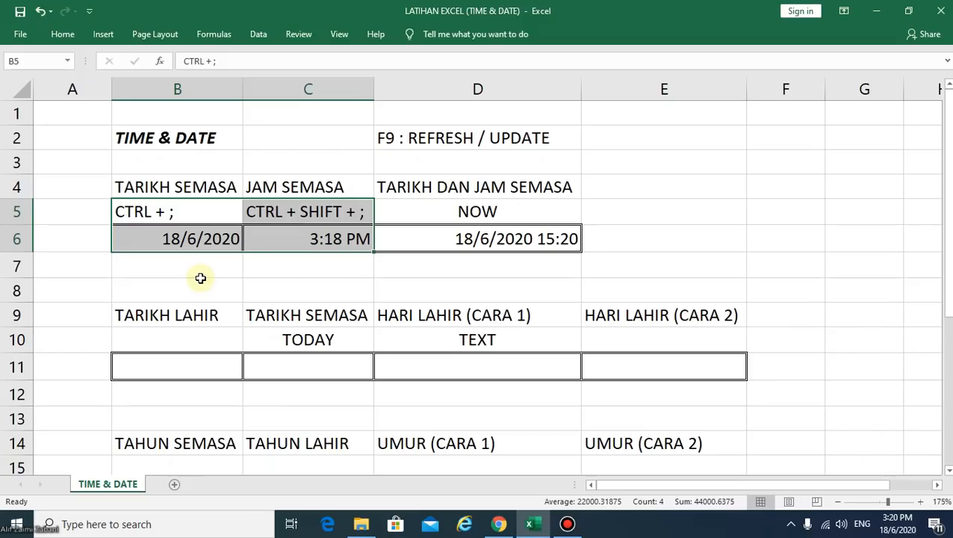
left_click_drag(308, 337, 498, 352)
key("Delete")
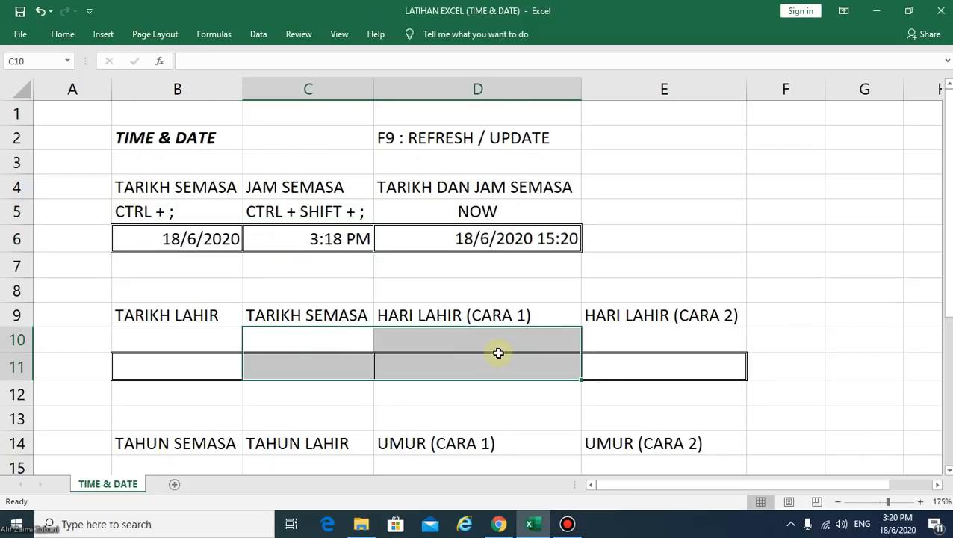
Enter the date of birth in B11 under TARIKH LAHIR
left_click(348, 358)
left_click(205, 337)
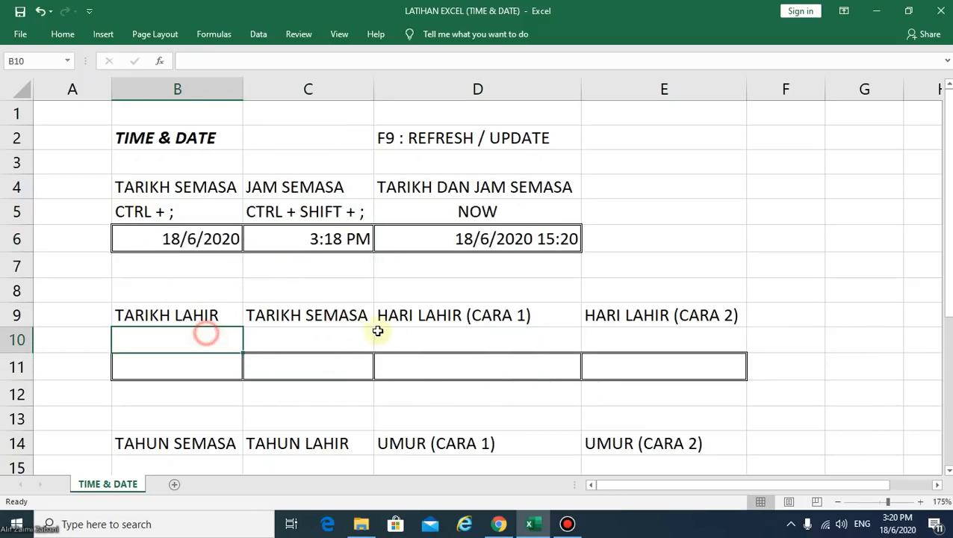
left_click(170, 361)
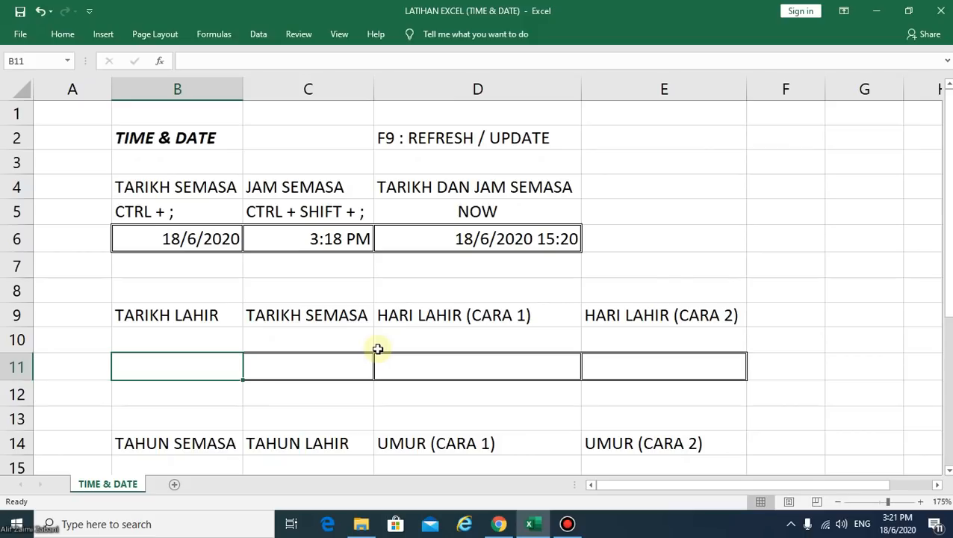
type("12 SEPT 1989")
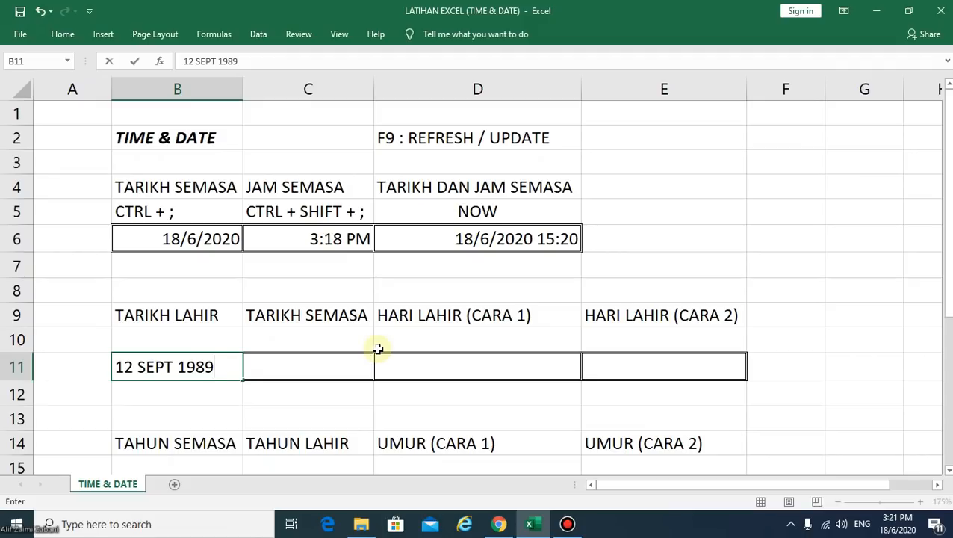
key("Return")
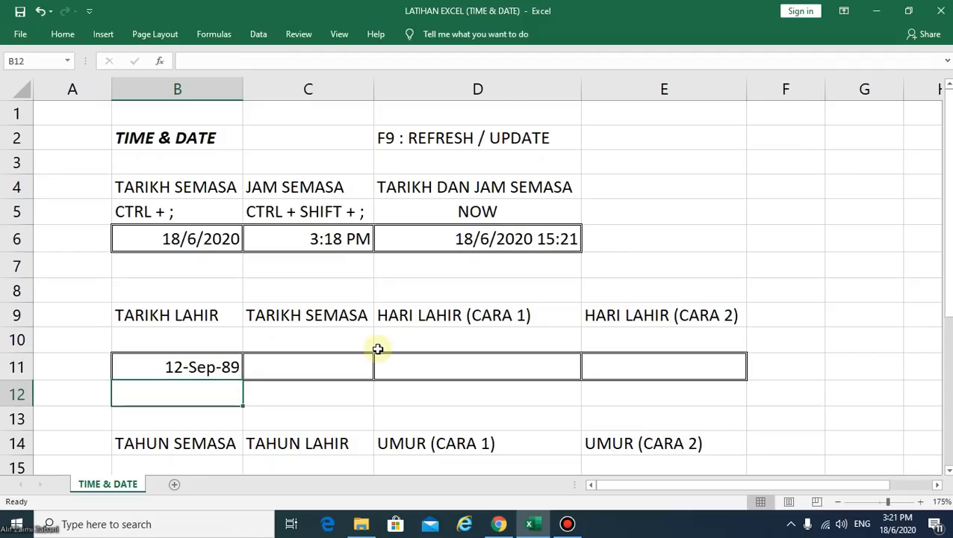
left_click(172, 368)
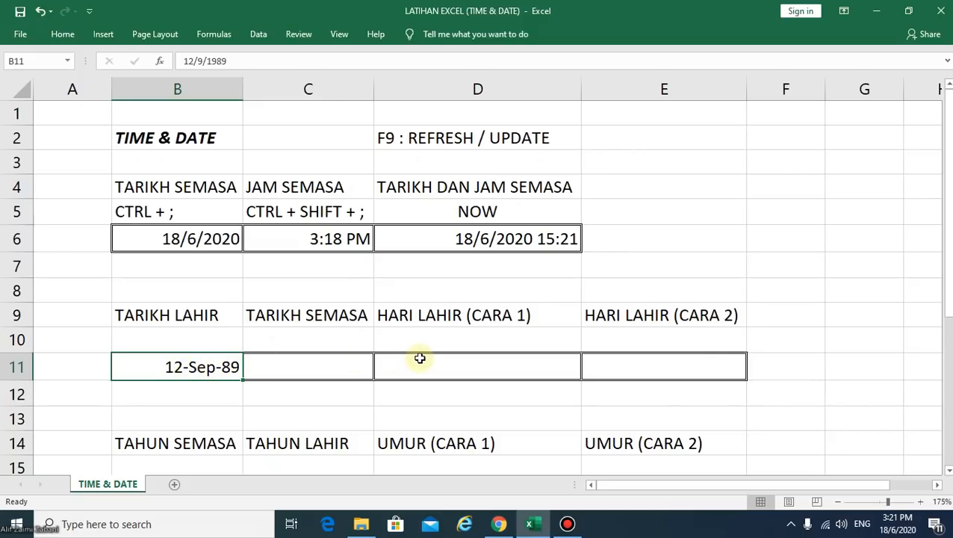
Enter the formula =TODAY() in C11 under TARIKH SEMASA
left_click(334, 358)
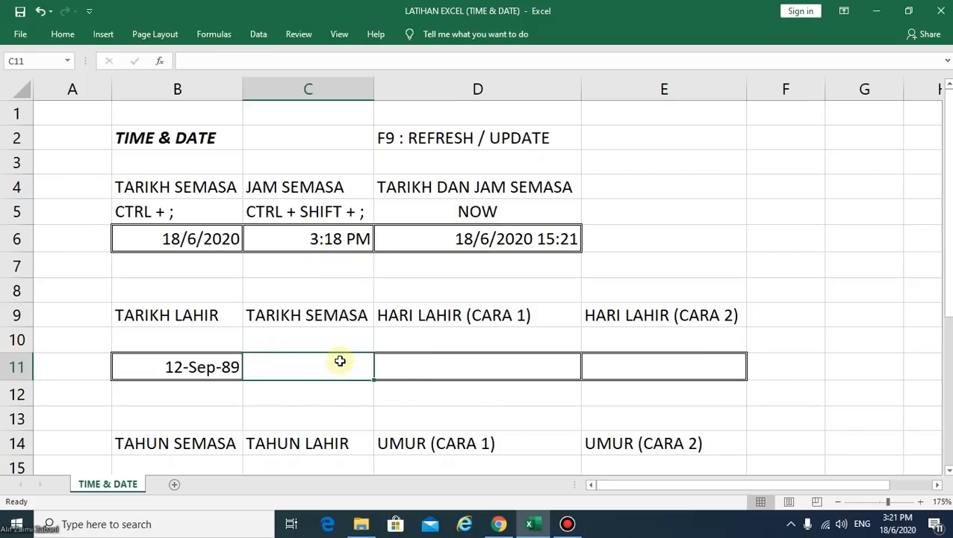
type("=")
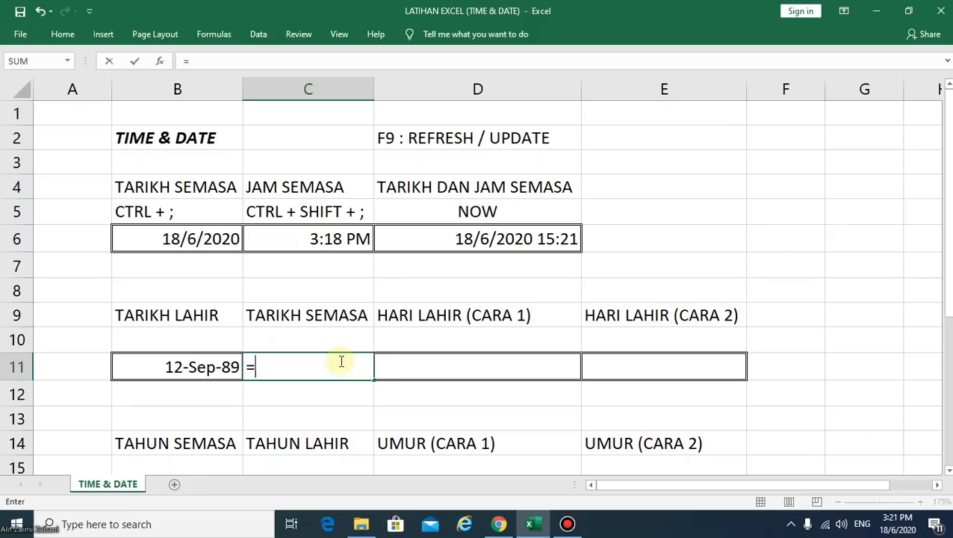
type("TODAA")
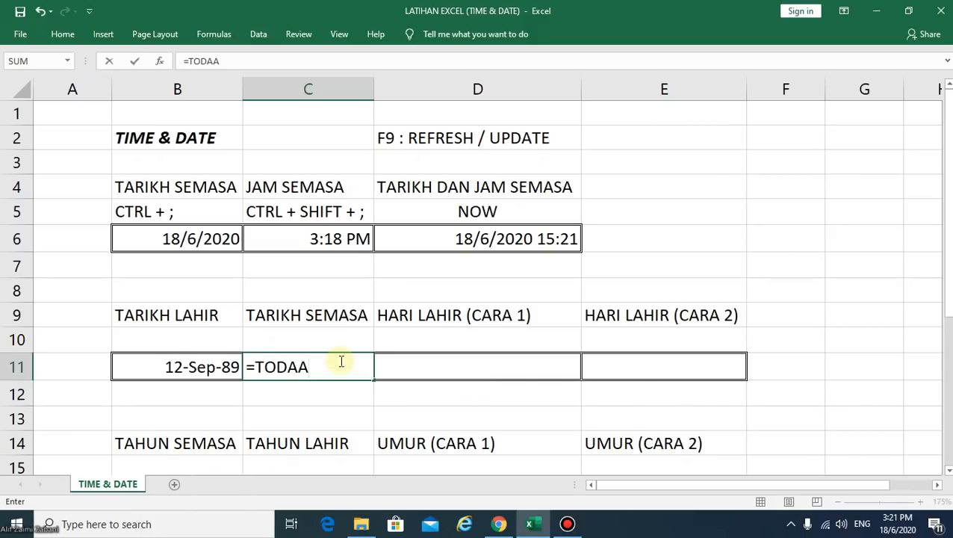
key("BackSpace")
type("Y")
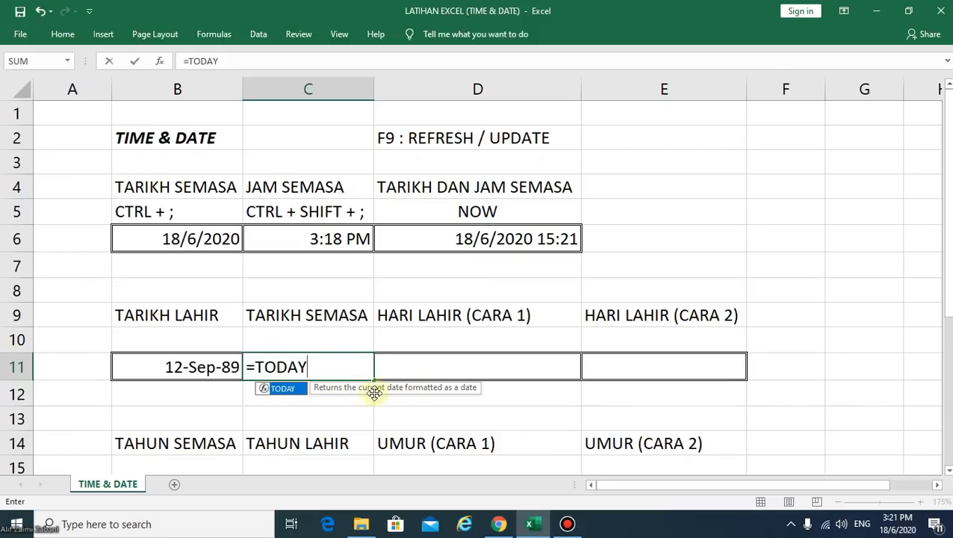
double_click(295, 387)
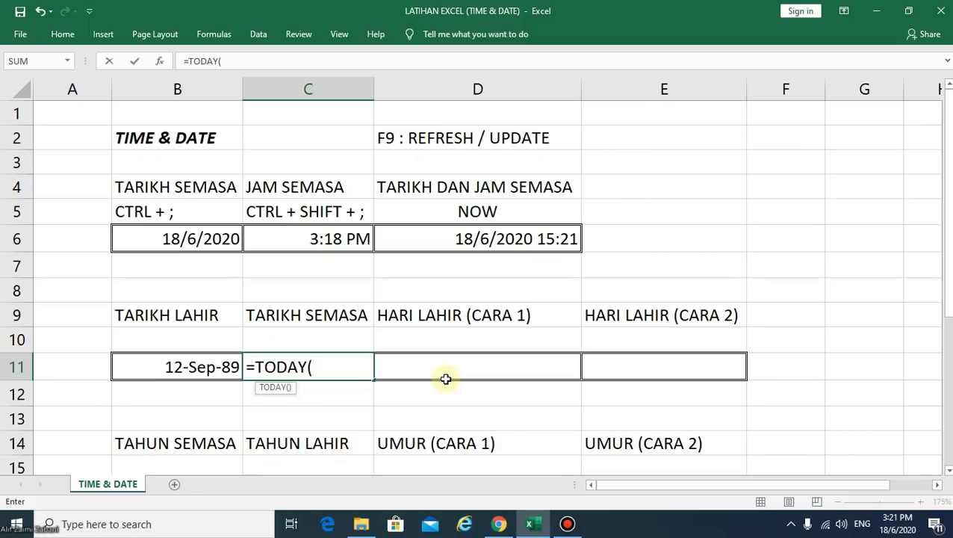
type(")")
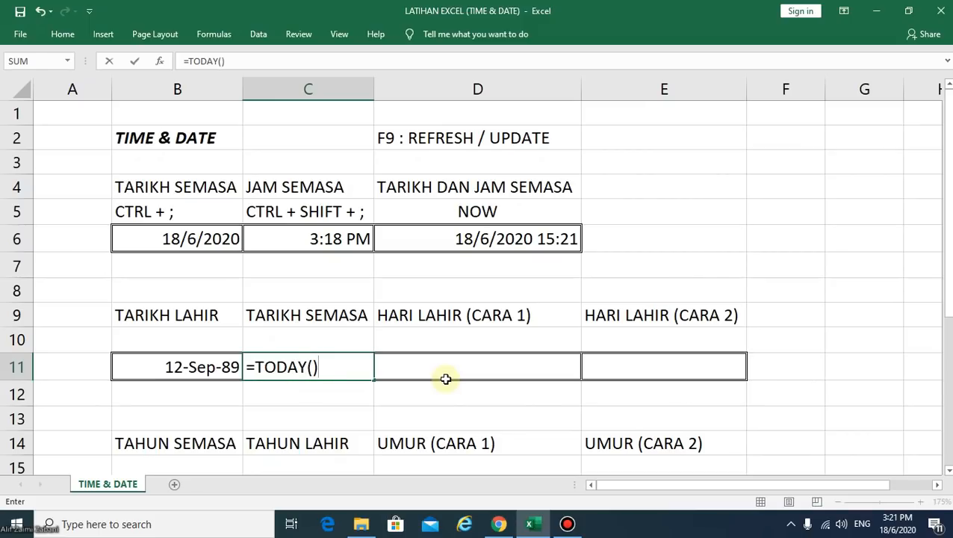
key("Return")
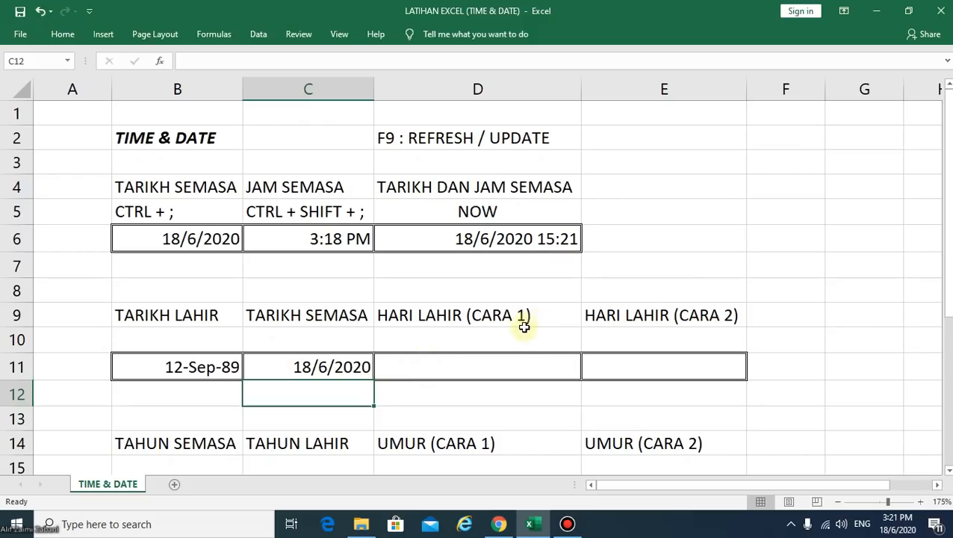
Enter the function note "TODAY" in C10, above the current date cell
left_click(309, 366)
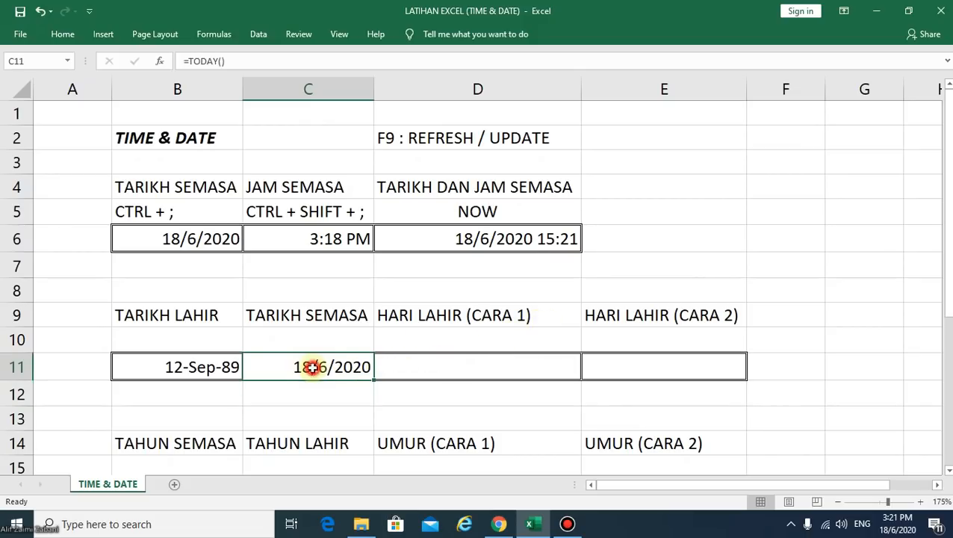
left_click(325, 345)
type("TODAY")
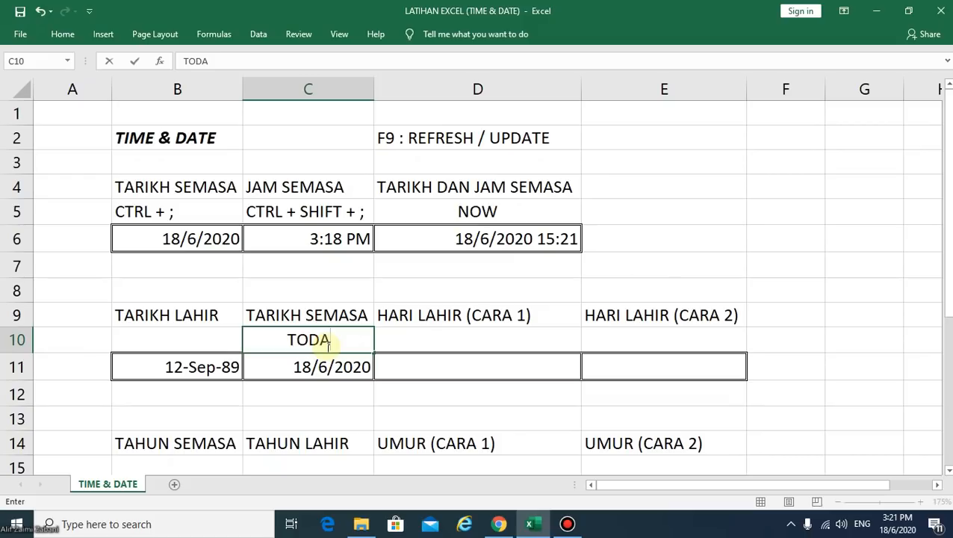
left_click(365, 371)
left_click(448, 365)
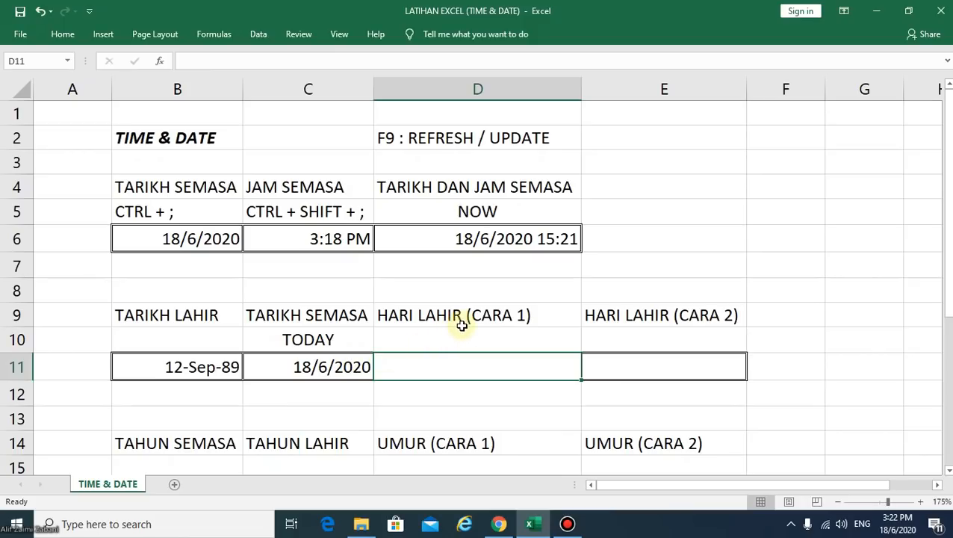
left_click_drag(478, 317, 657, 366)
left_click_drag(515, 309, 638, 315)
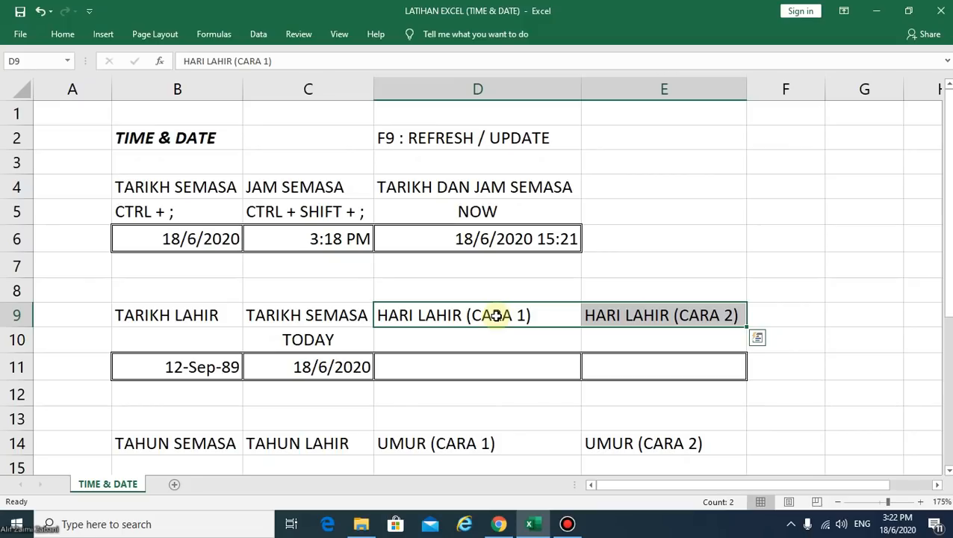
left_click(494, 356)
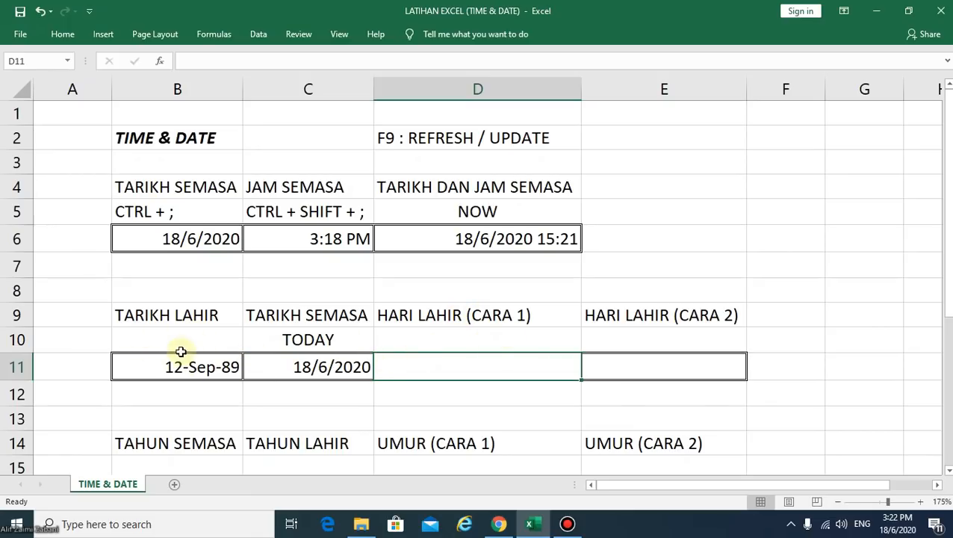
left_click(437, 315)
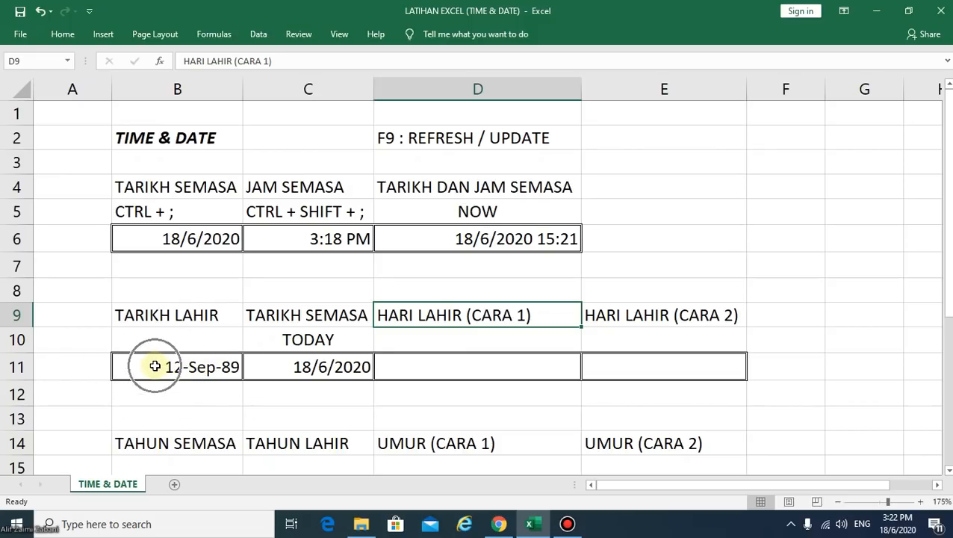
Enter the formula =TEXT(B11,"DDDD") in D11 under HARI LAHIR (CARA 1) to get the weekday of birth
left_click(506, 359)
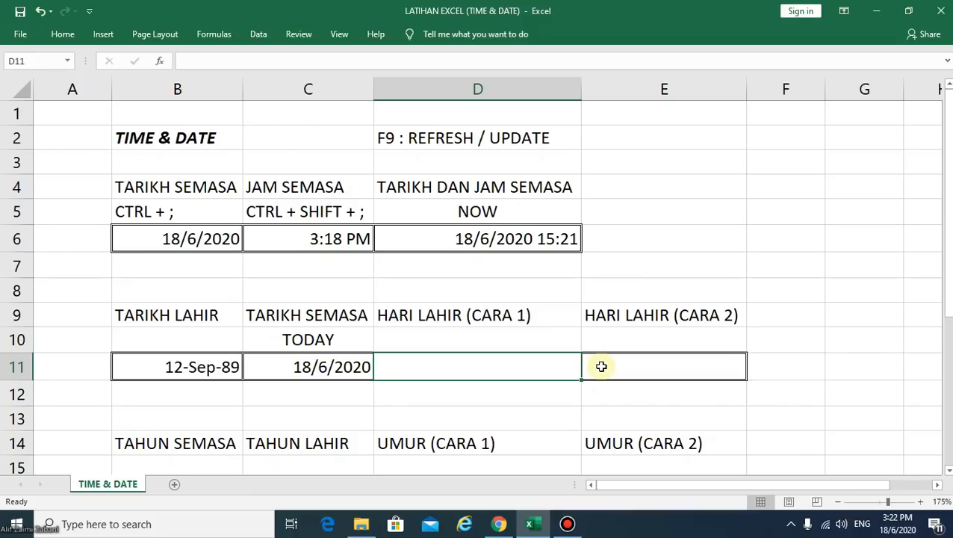
type("=")
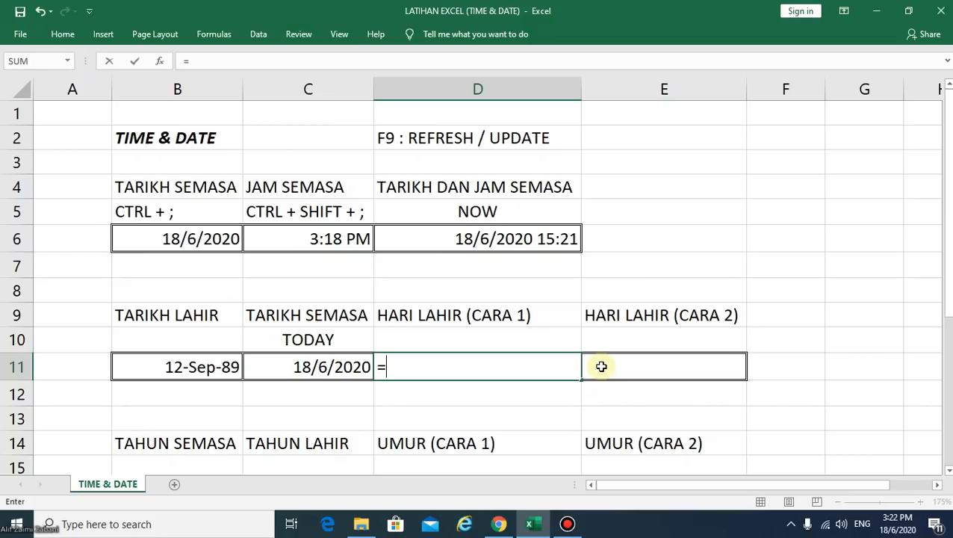
type("TEXT(")
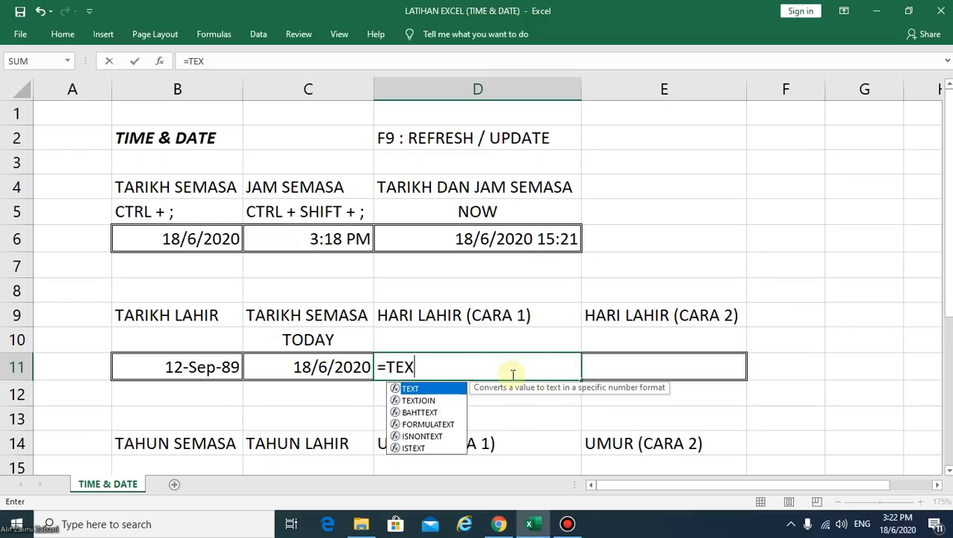
double_click(410, 389)
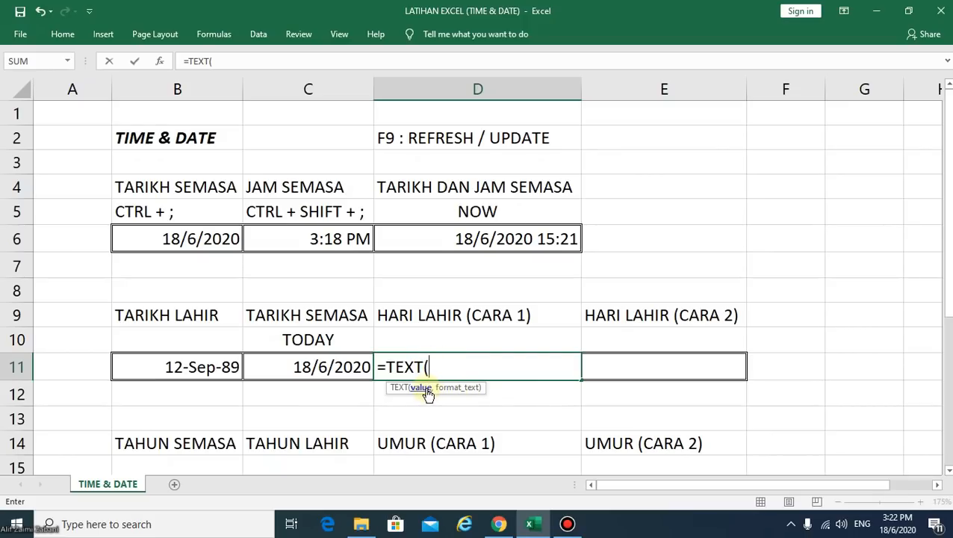
left_click(172, 366)
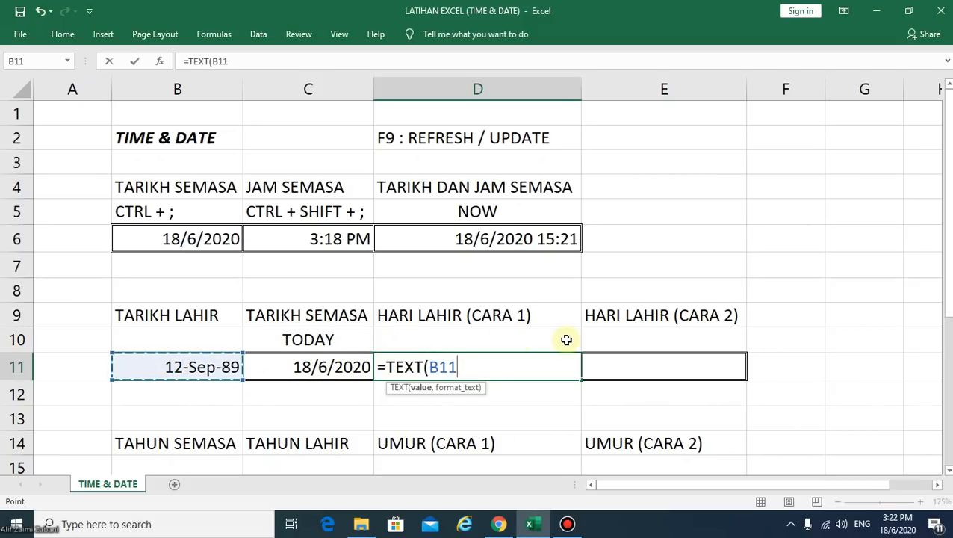
type(",")
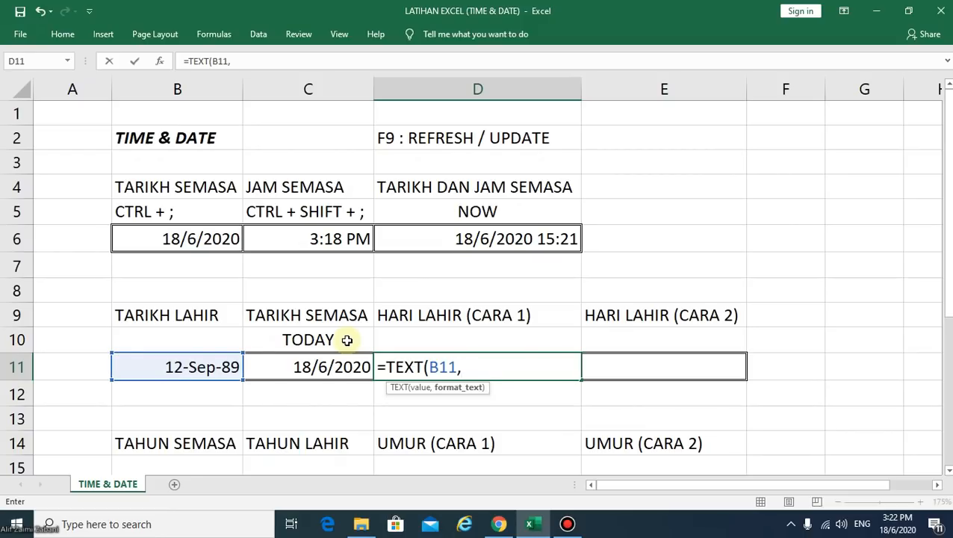
type("\"")
key("BackSpace")
type("\"")
key("BackSpace")
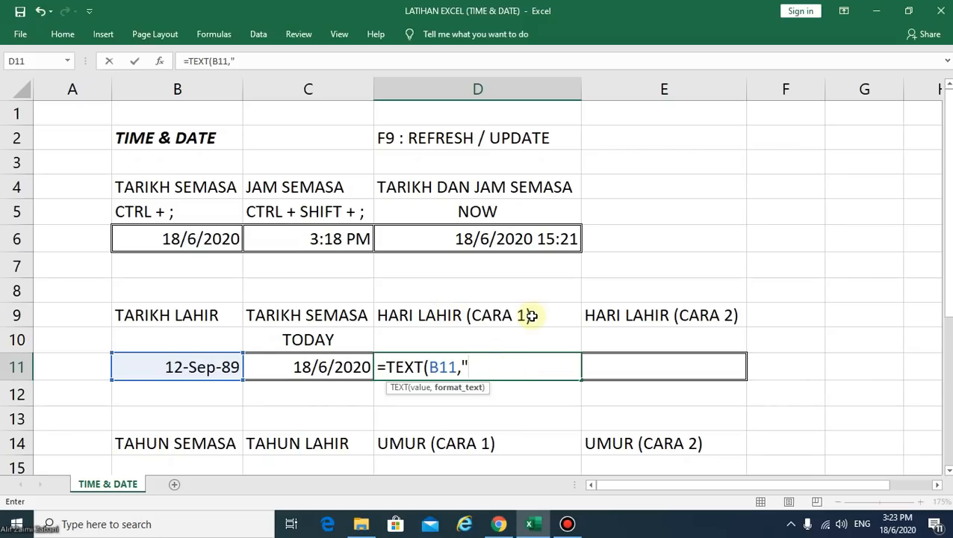
type("DDD")
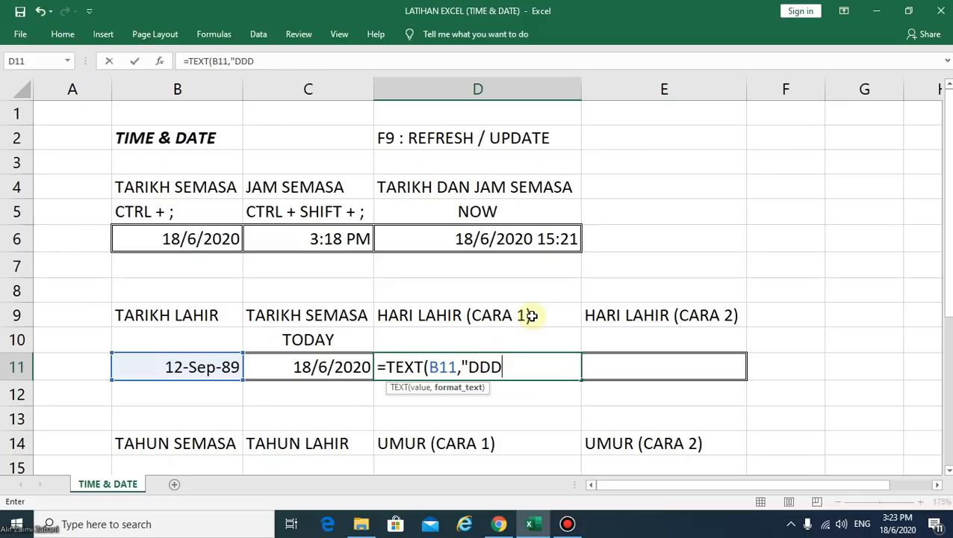
type("D")
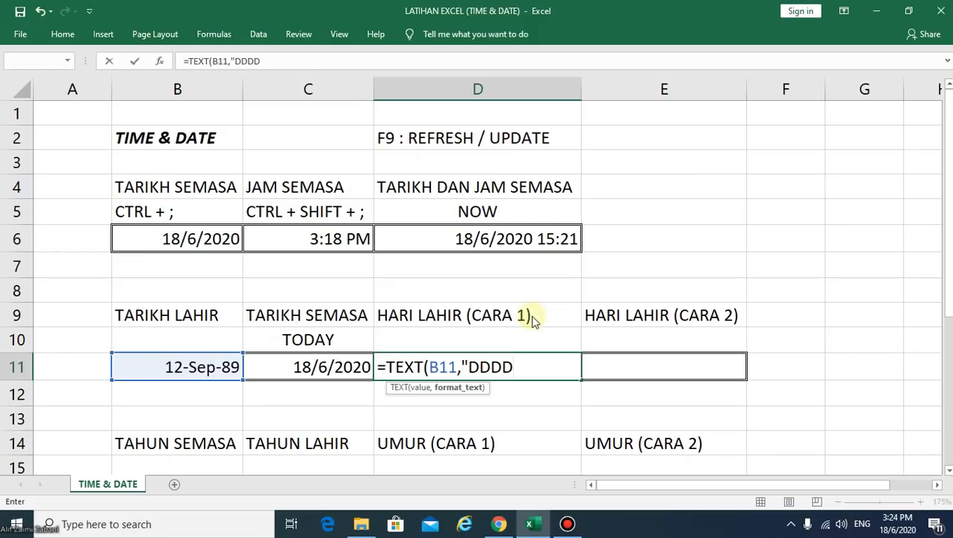
left_click(530, 315)
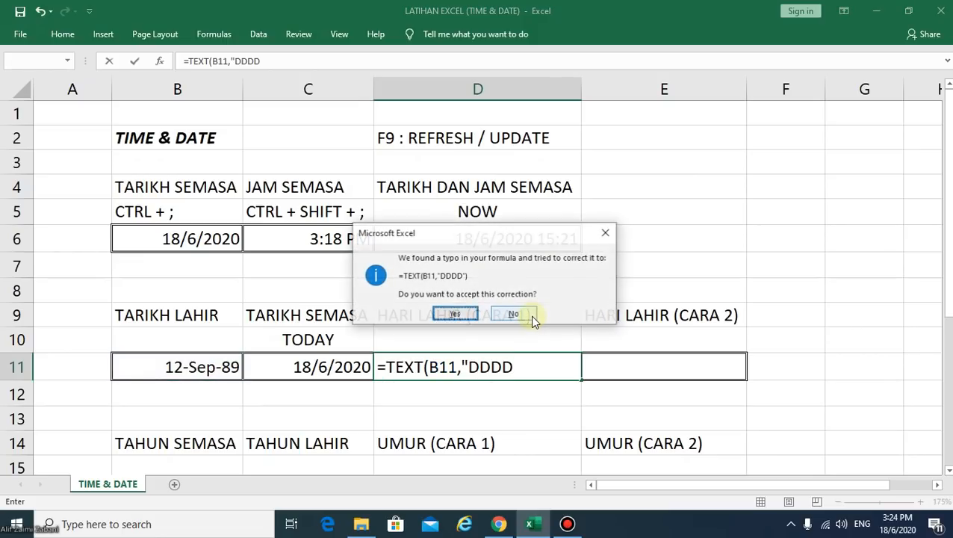
left_click(605, 233)
left_click(472, 336)
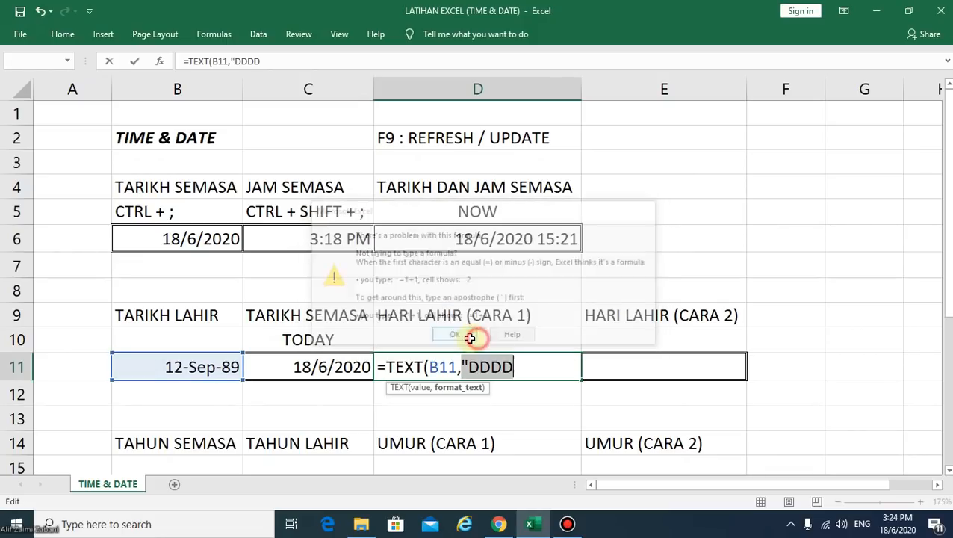
left_click(537, 367)
type("\"")
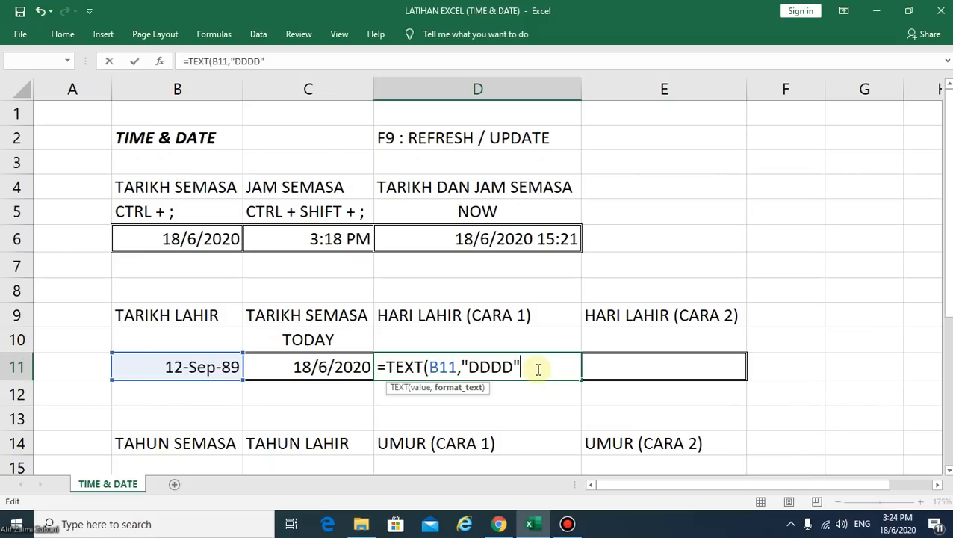
key("Return")
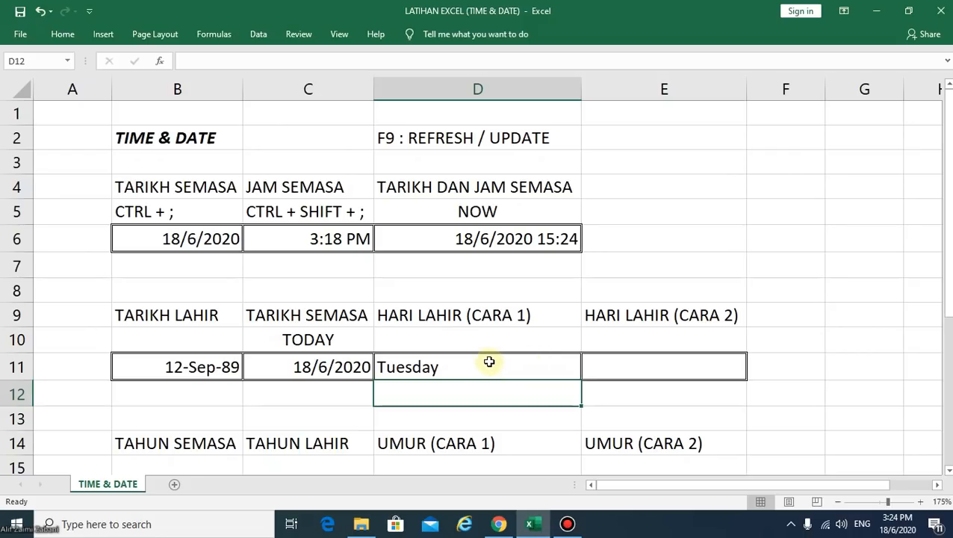
Change the day of the month in the B11 date of birth to test the weekday formula in D11
left_click(180, 371)
left_click(527, 370)
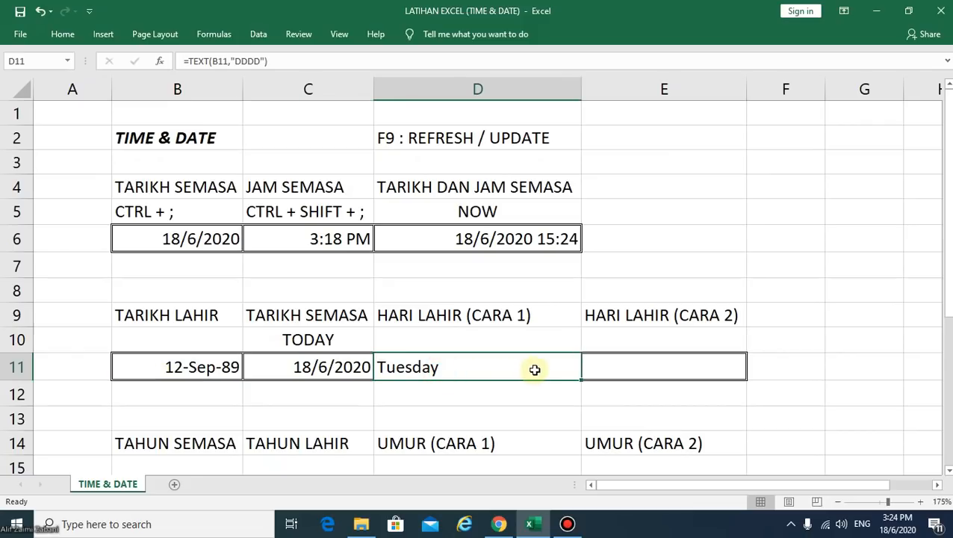
left_click(181, 366)
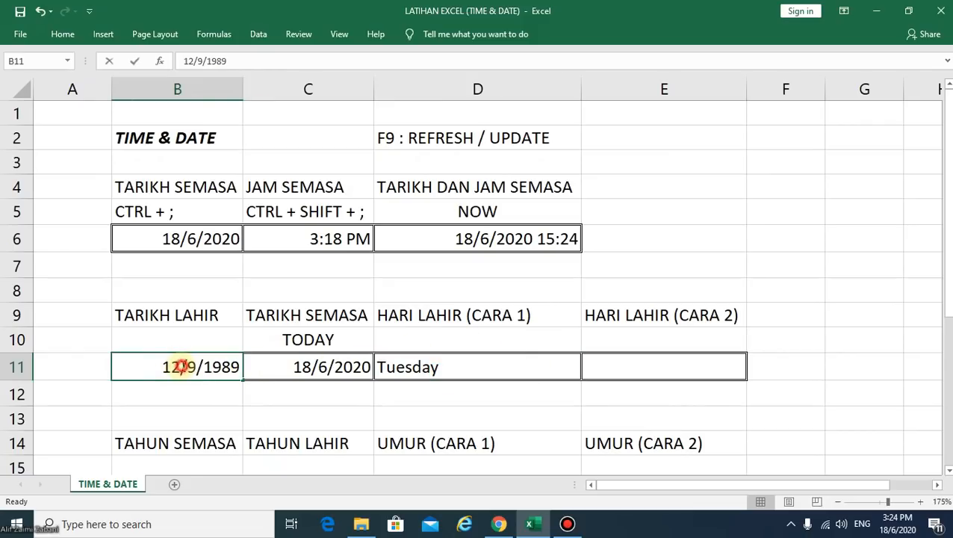
double_click(175, 365)
left_click_drag(170, 365, 180, 366)
type("5")
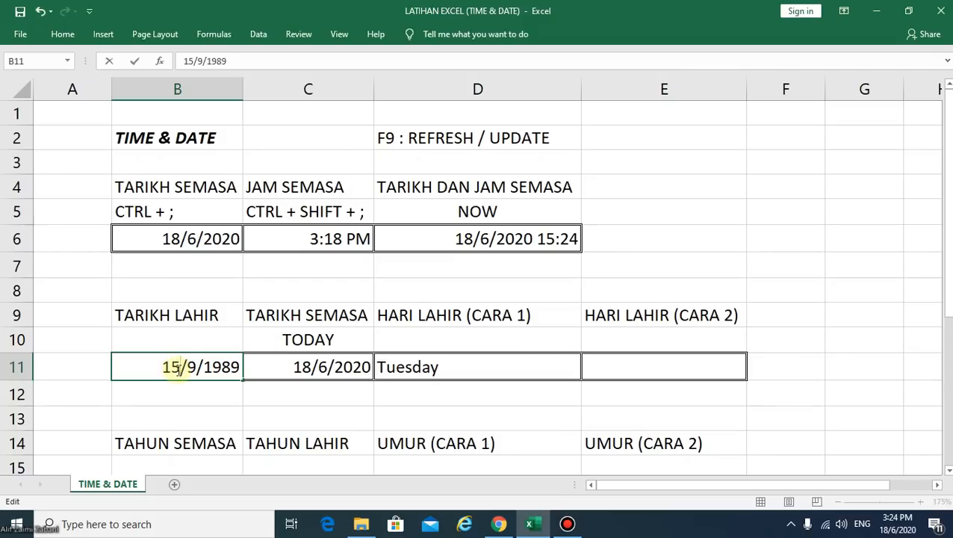
key("Return")
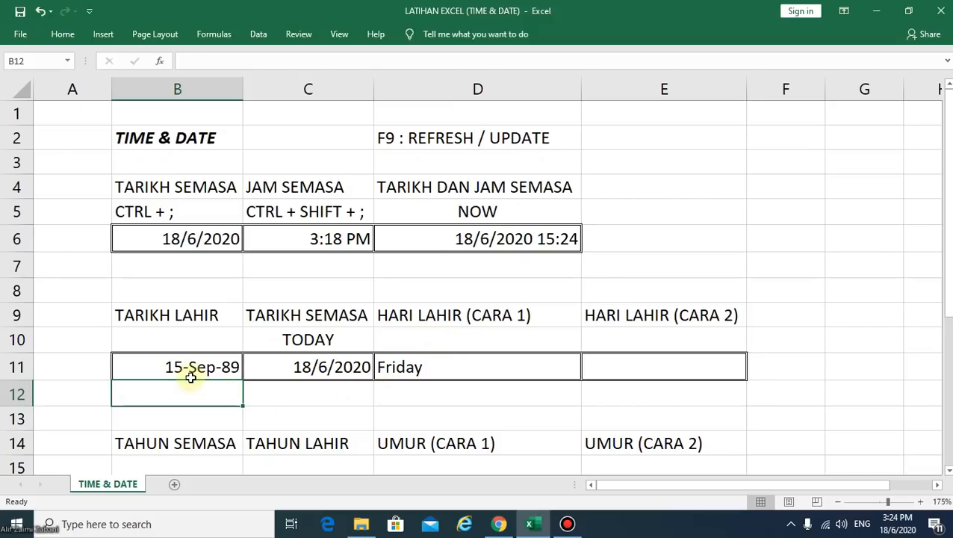
Replace the day in the B11 date of birth once more to retest the weekday formula, keeping the month and year
left_click(178, 366)
double_click(180, 366)
double_click(126, 367)
type("12")
key("Return")
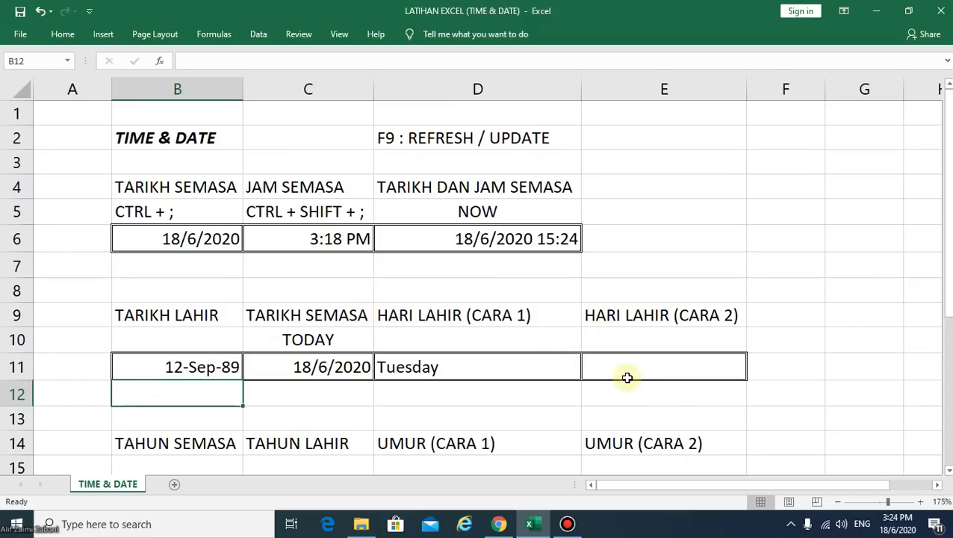
Enter the function note "TEXT" in D10, above the HARI LAHIR (CARA 1) result
left_click(475, 339)
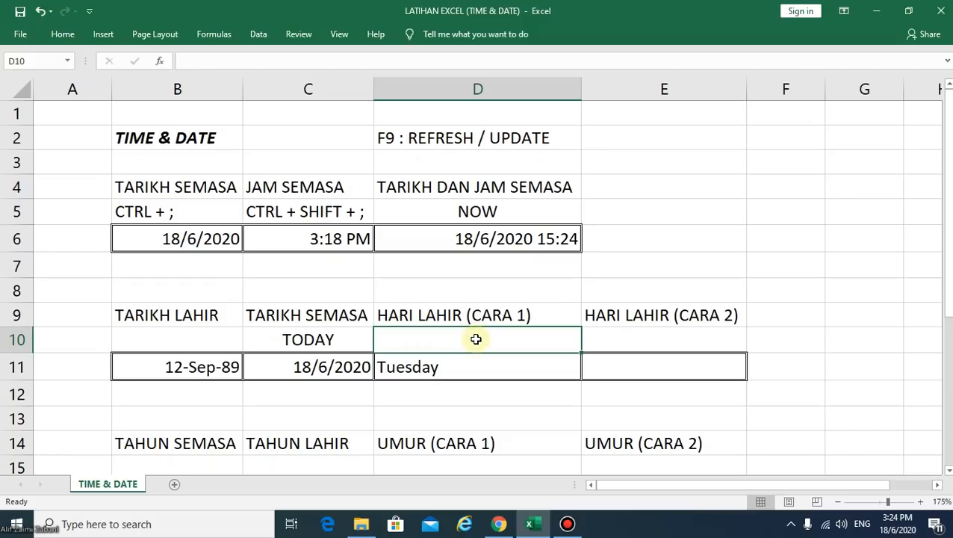
type("TEXT")
left_click(694, 334)
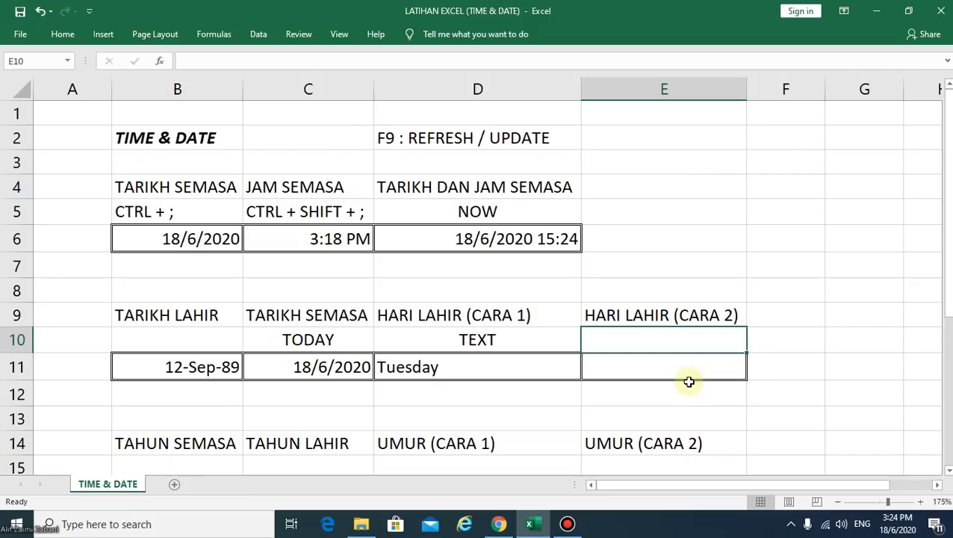
Enter the formula =B11 in E11 under HARI LAHIR (CARA 2) to reference the date of birth
left_click(694, 371)
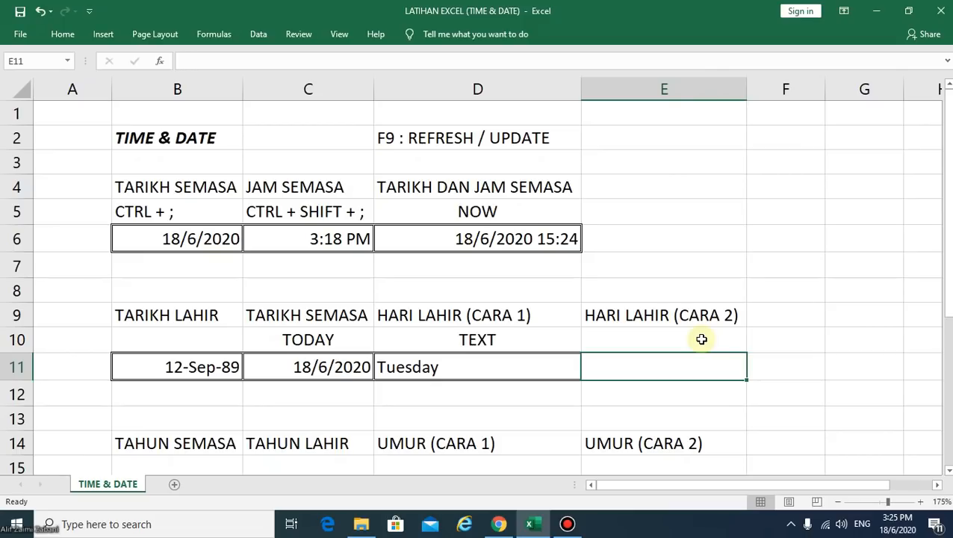
left_click(694, 364)
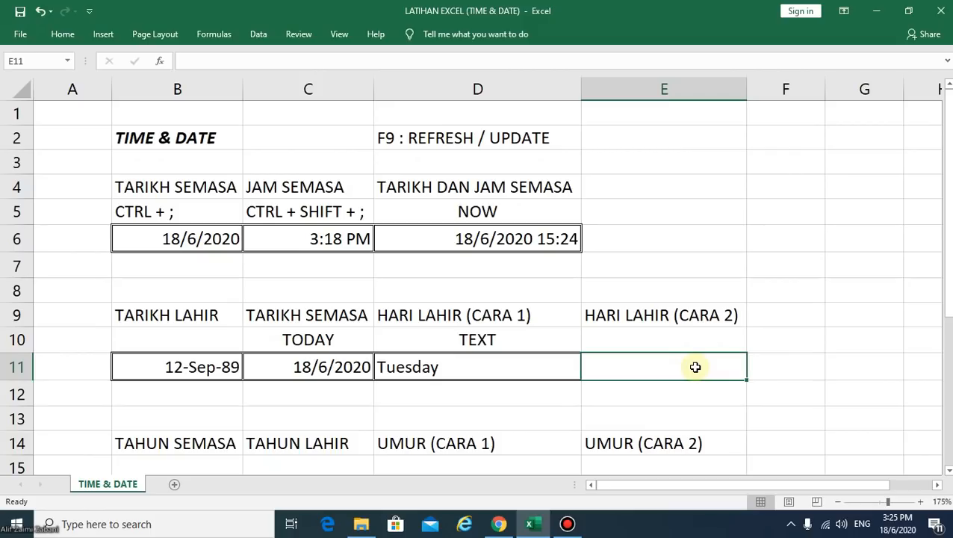
left_click(651, 365)
type("=")
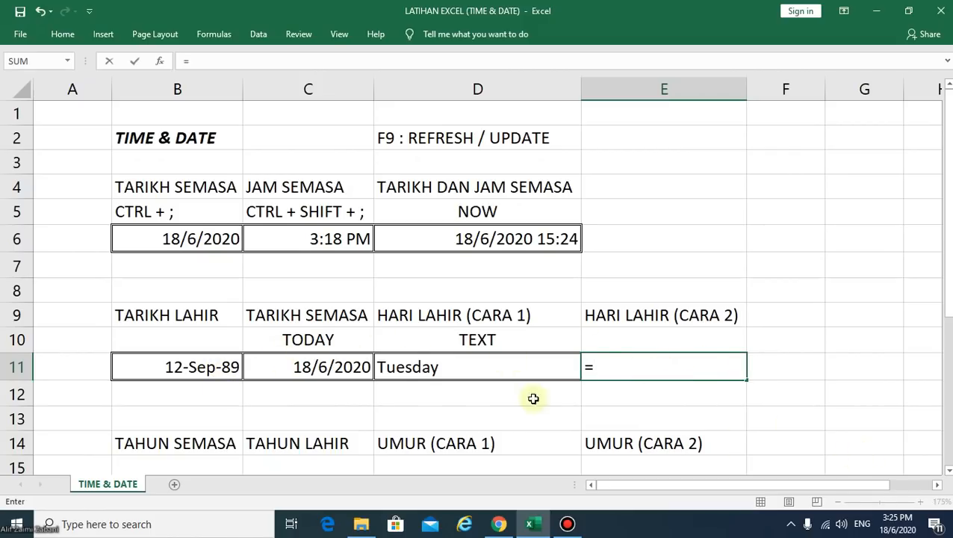
left_click(190, 370)
key("Return")
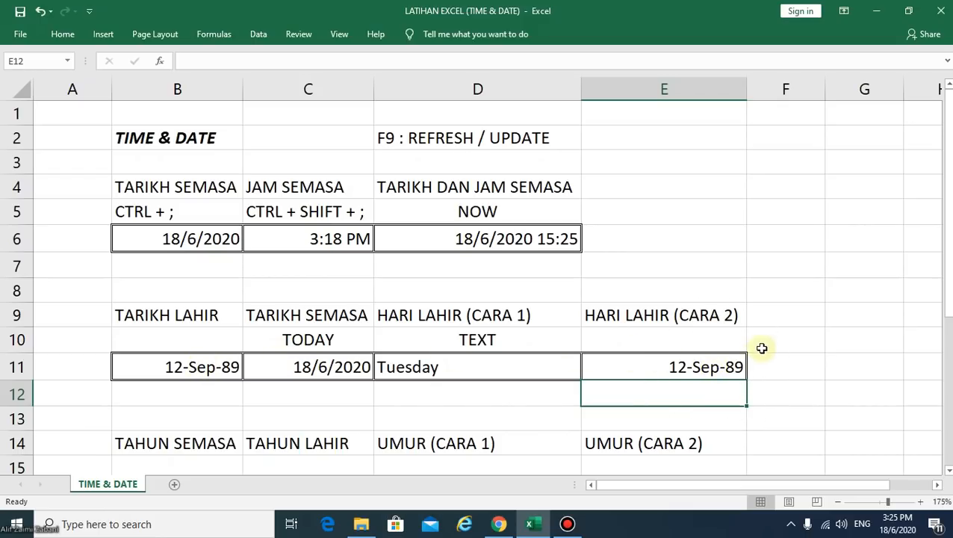
Apply the custom number format DDD to E11 so the referenced date is displayed as an abbreviated weekday
left_click(661, 366)
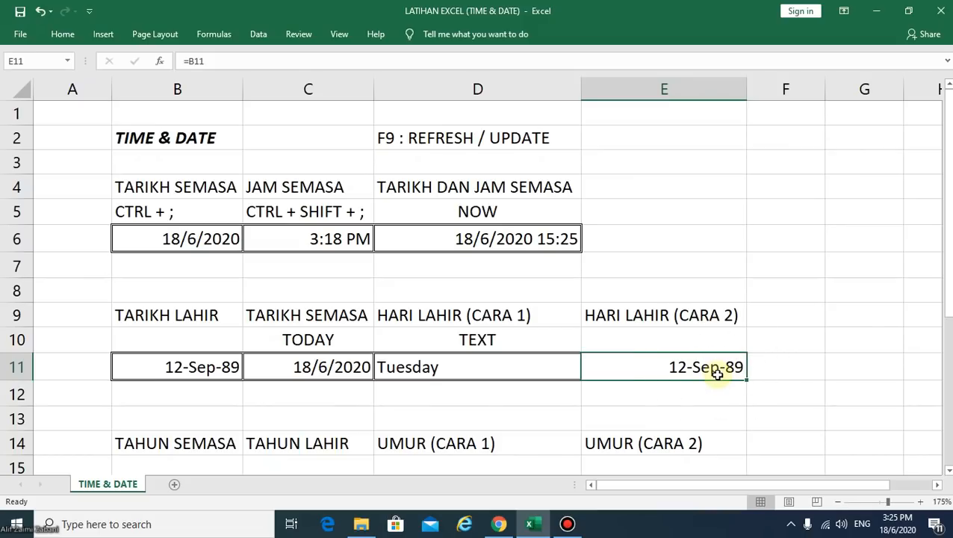
right_click(602, 368)
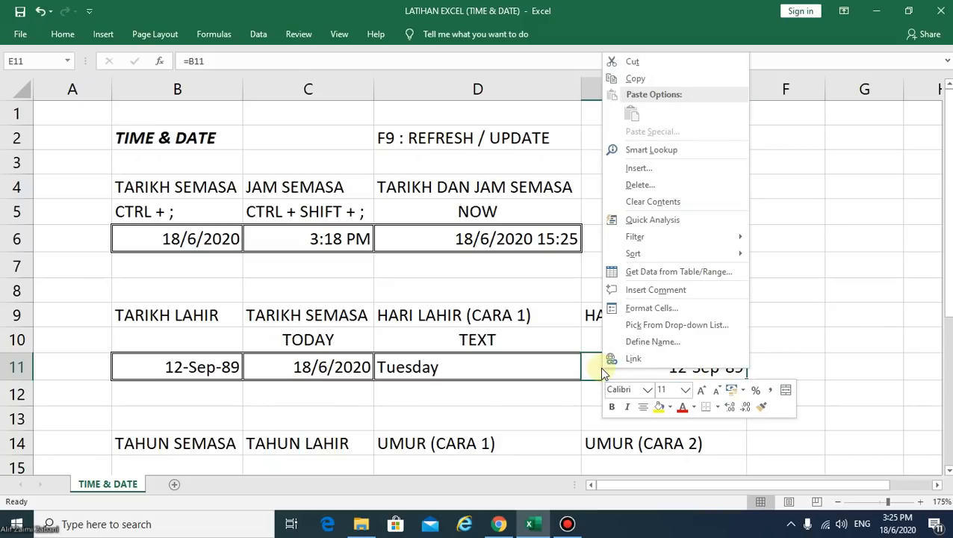
left_click(591, 368)
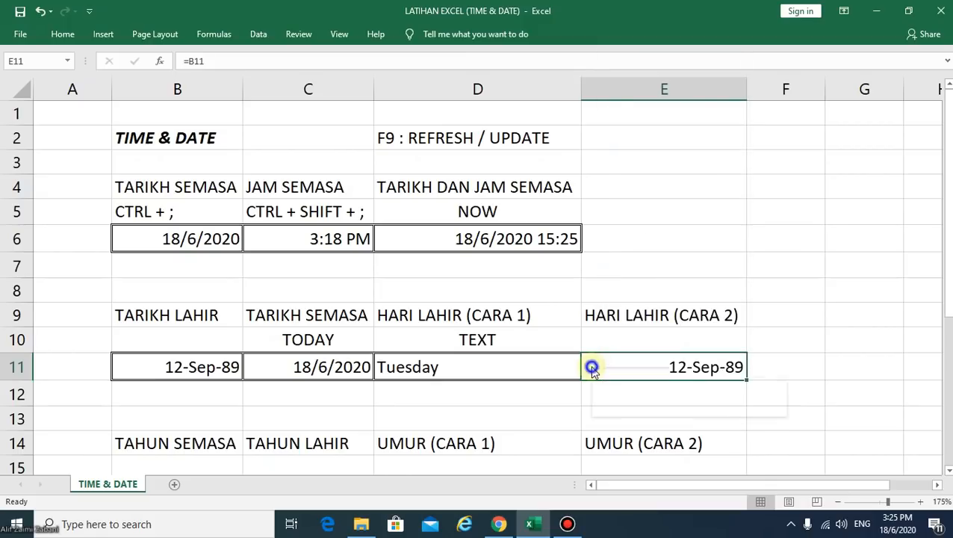
right_click(592, 369)
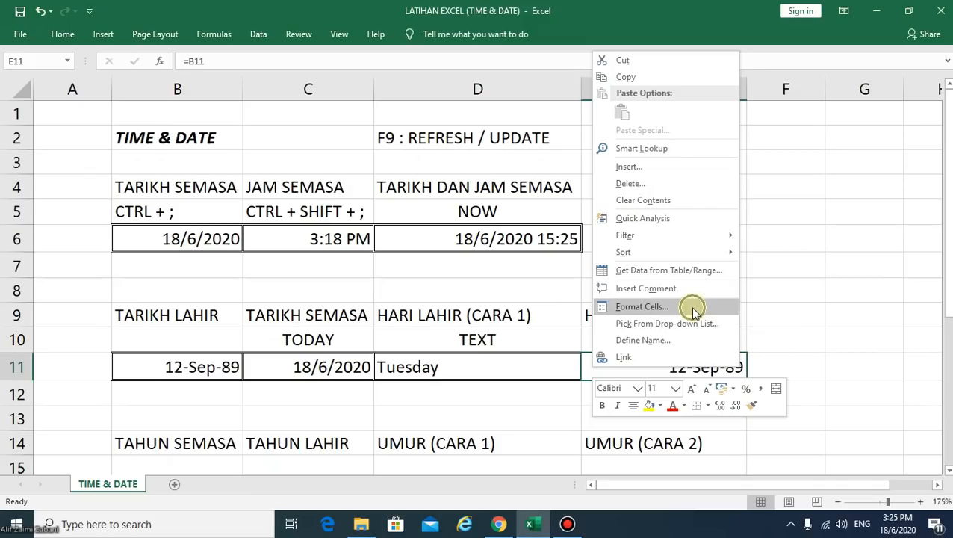
left_click(641, 306)
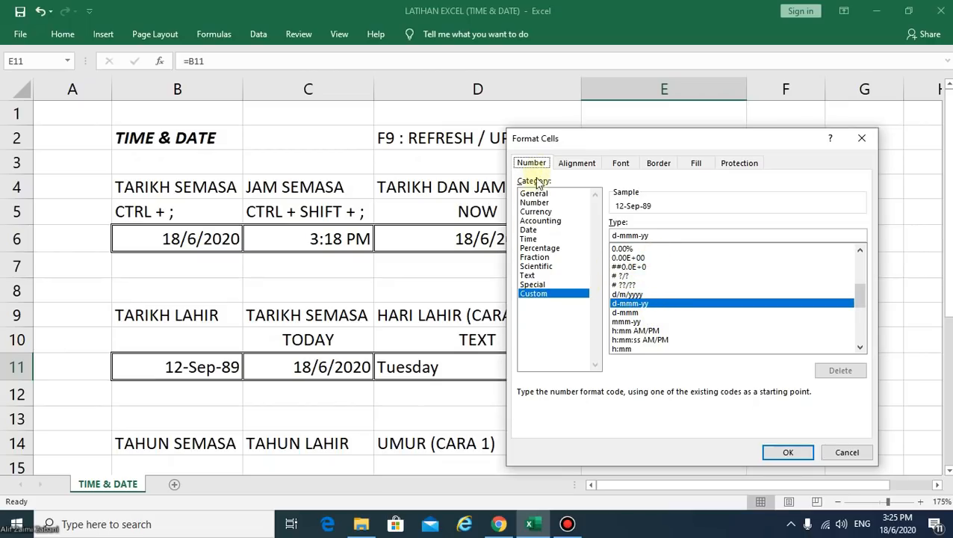
left_click(539, 298)
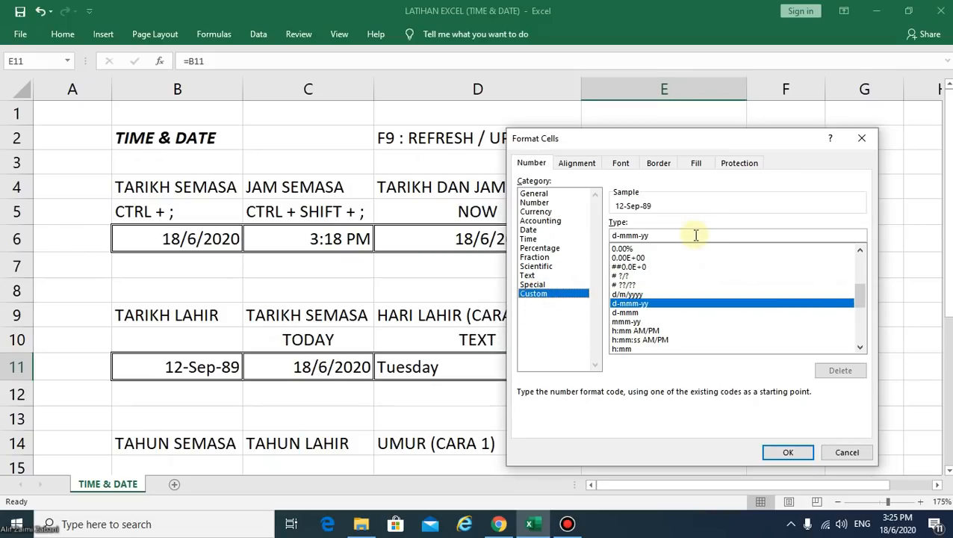
left_click(644, 234)
left_click_drag(666, 235, 605, 235)
key("BackSpace")
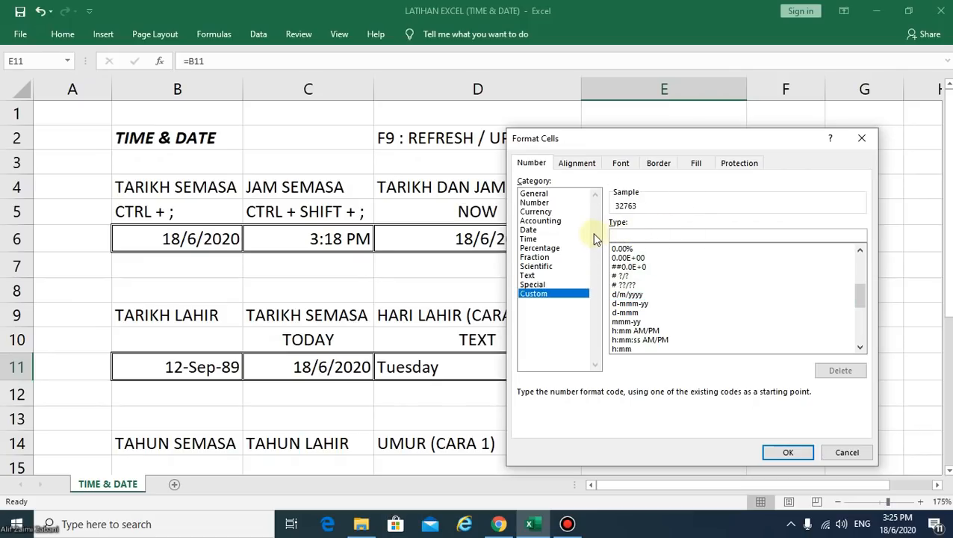
left_click_drag(660, 142, 372, 100)
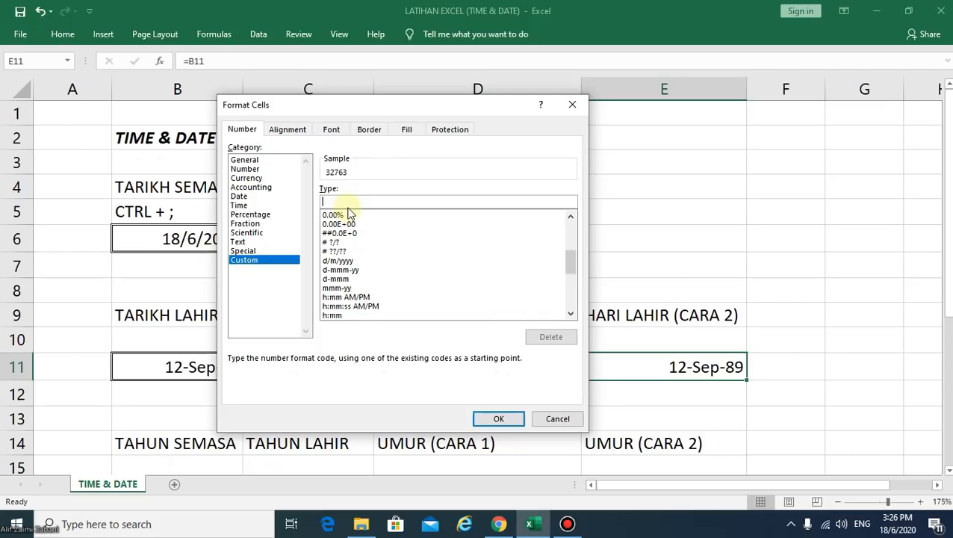
type("DDD")
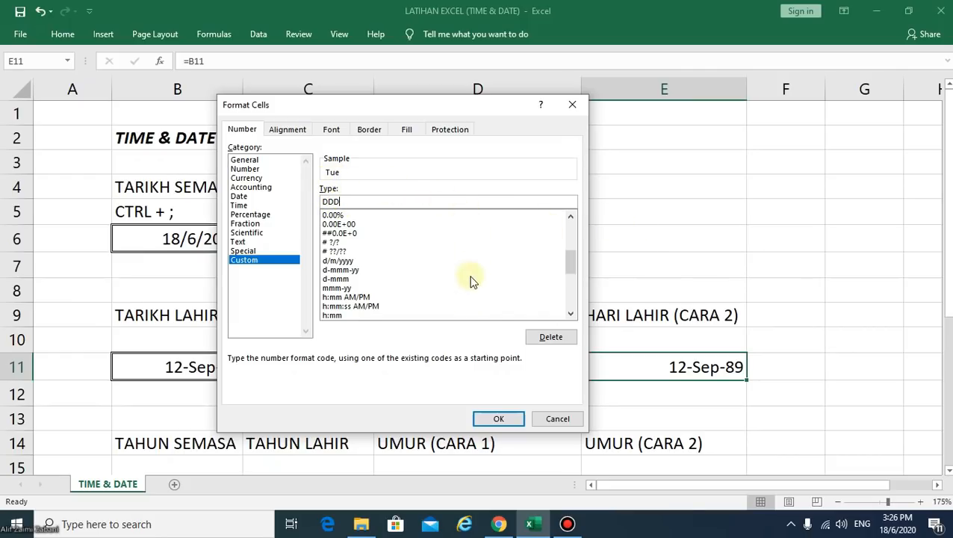
left_click(499, 419)
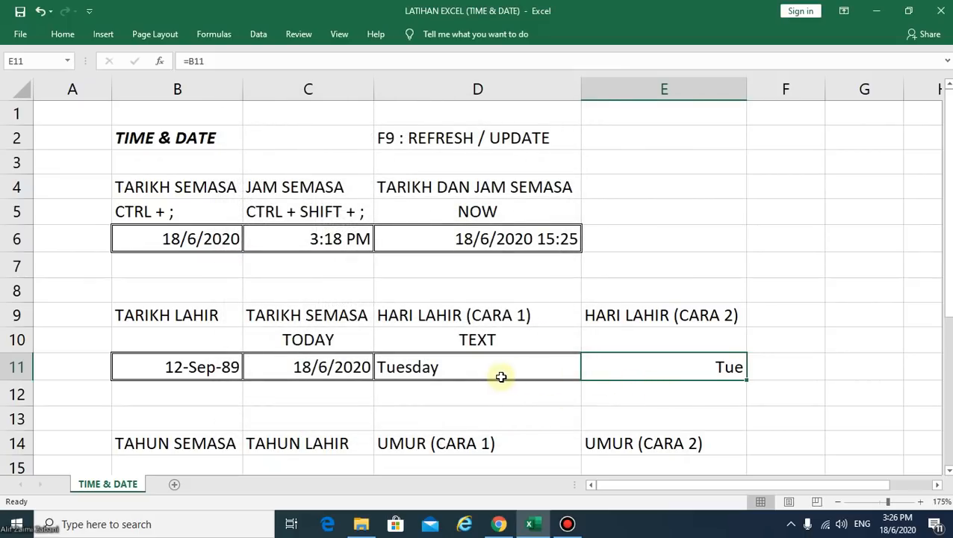
left_click(663, 342)
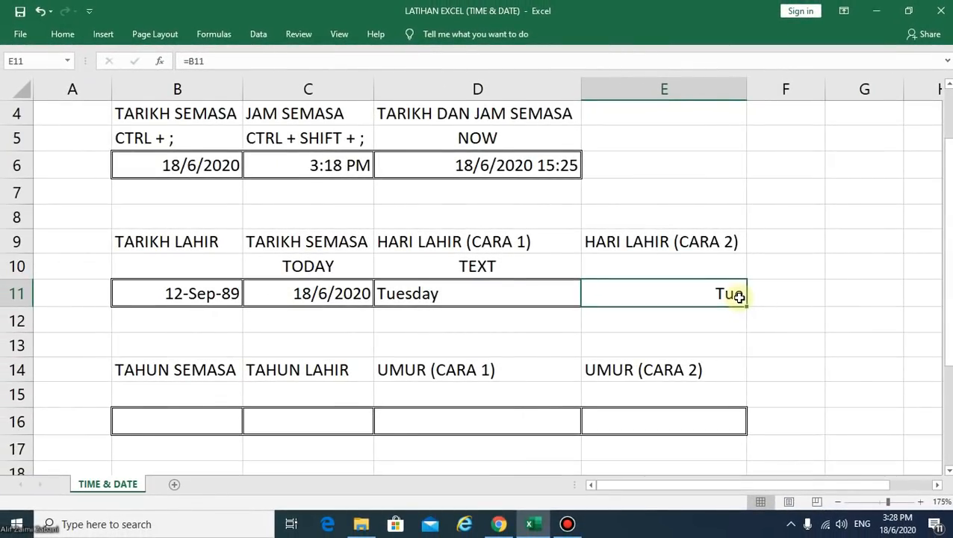
left_click(709, 289)
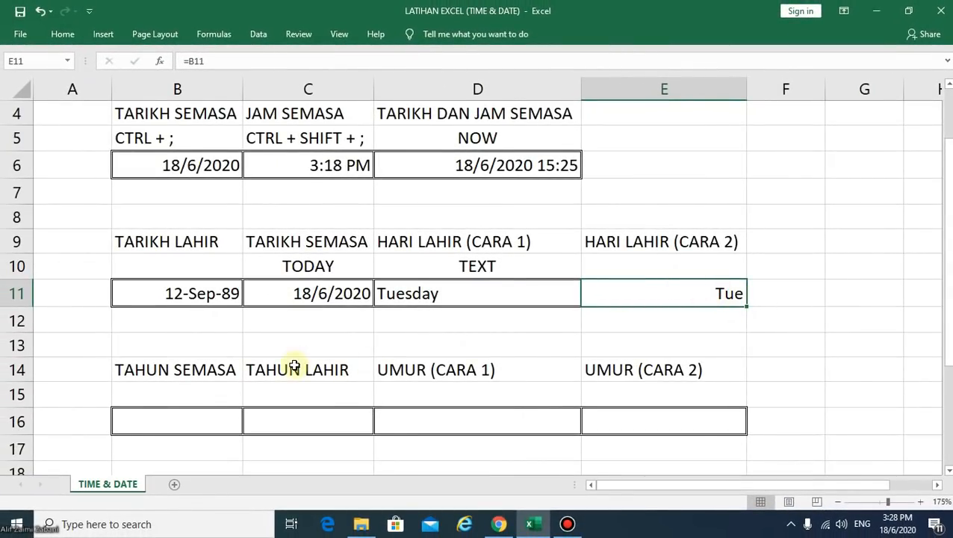
Select the answer cell B16 under TAHUN SEMASA
scroll(295, 366, "down", 2)
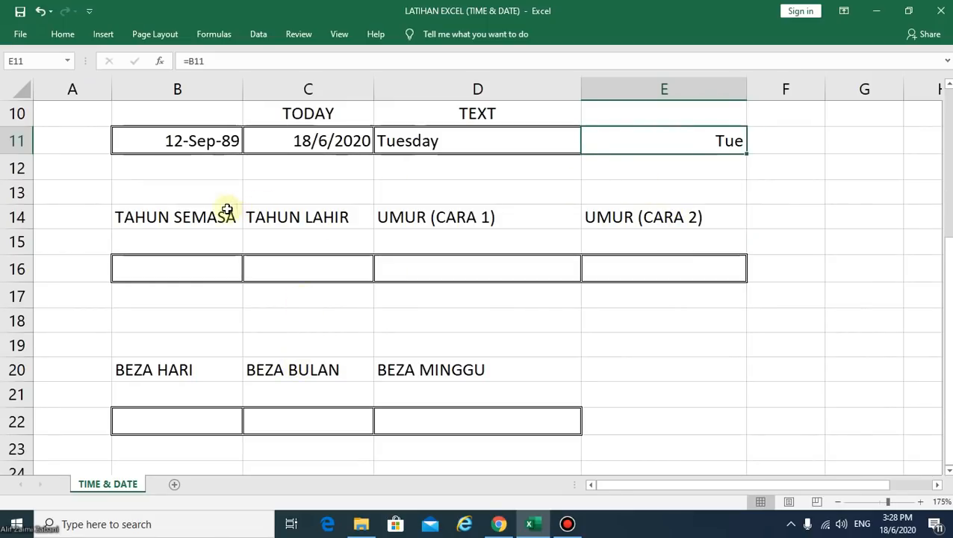
left_click(195, 250)
left_click(196, 266)
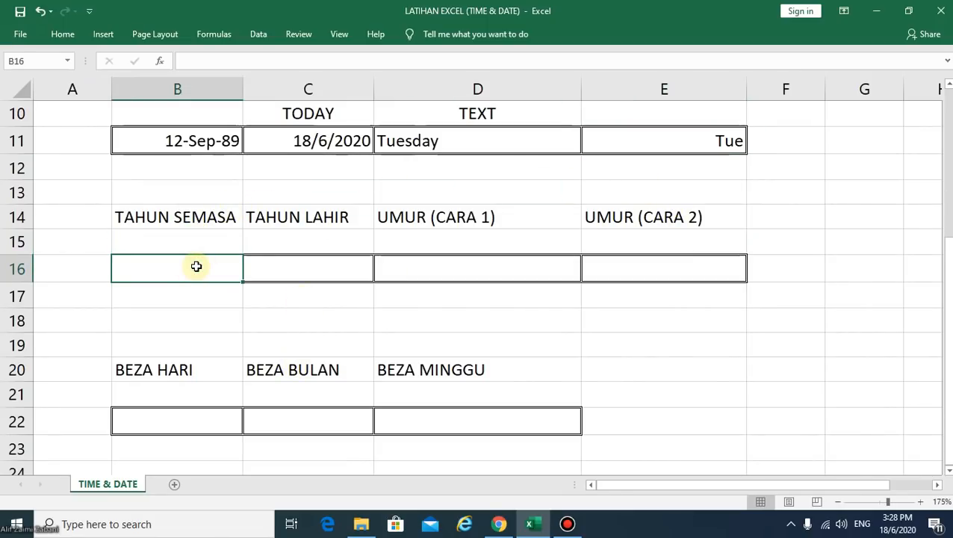
scroll(238, 297, "up", 1)
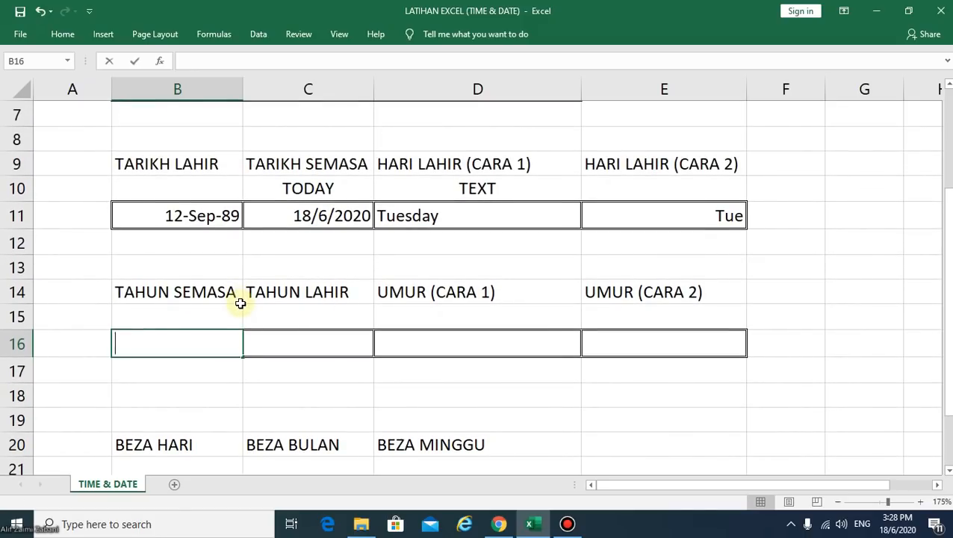
type("2020")
key("BackSpace")
key("BackSpace")
key("BackSpace")
key("BackSpace")
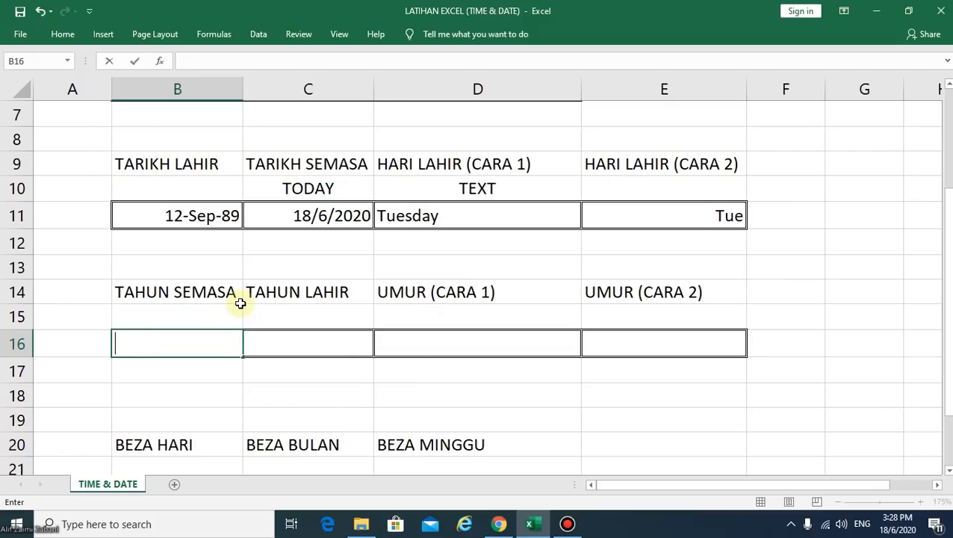
Enter the formula =YEAR(C11) in B16 to extract the current year from the TARIKH SEMASA date
type("=YEAR(")
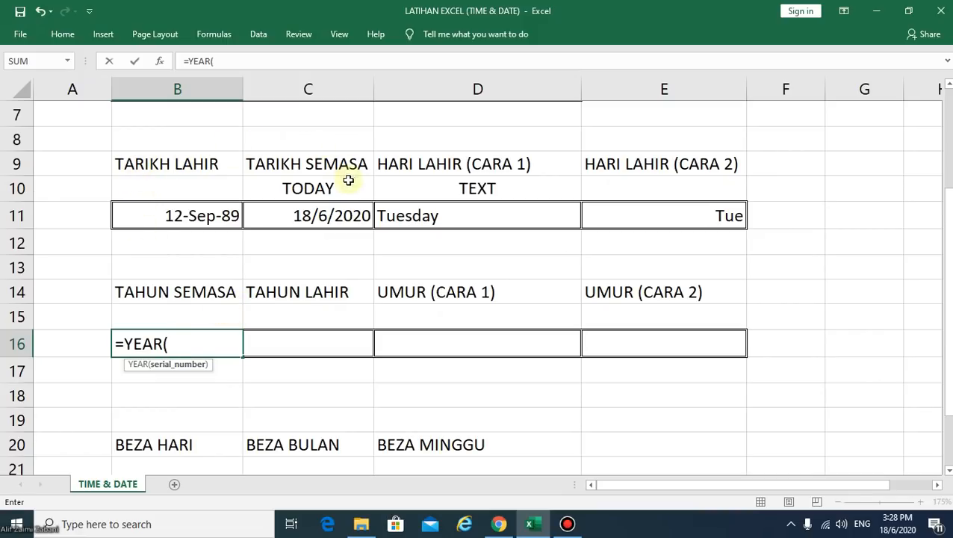
left_click(339, 215)
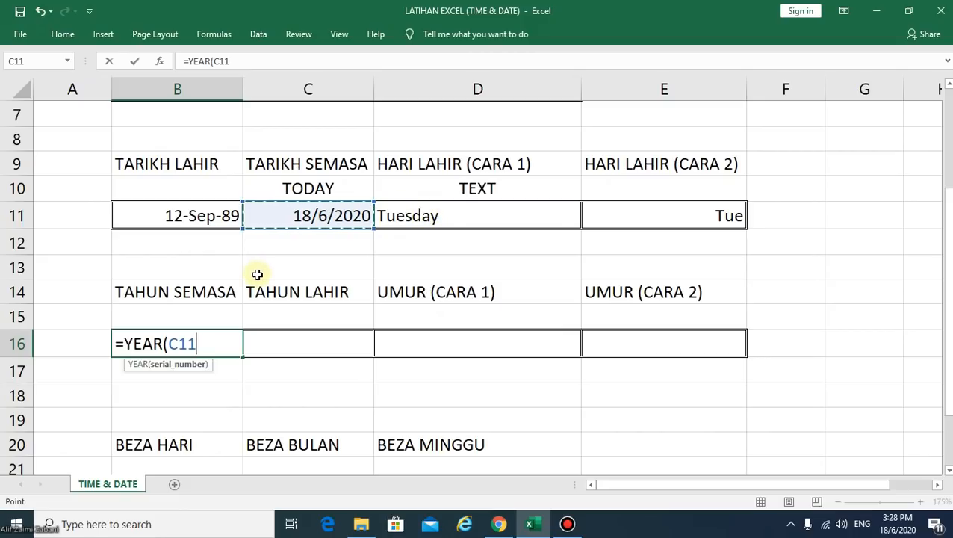
type(")")
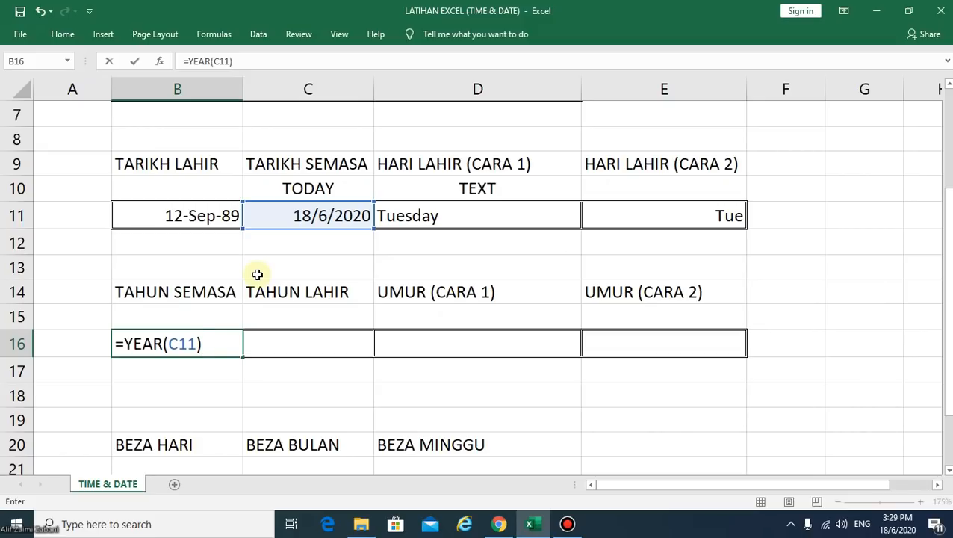
key("Return")
left_click(203, 342)
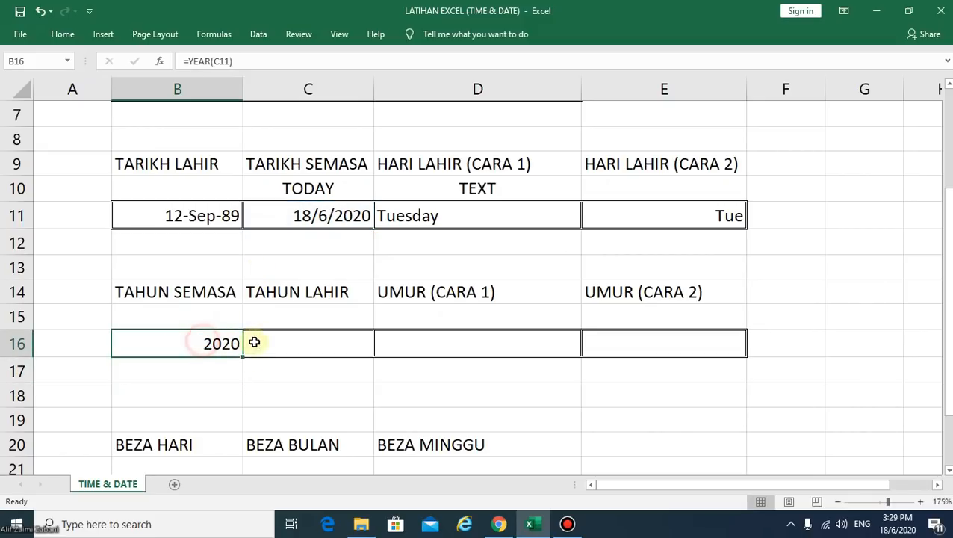
left_click(227, 342)
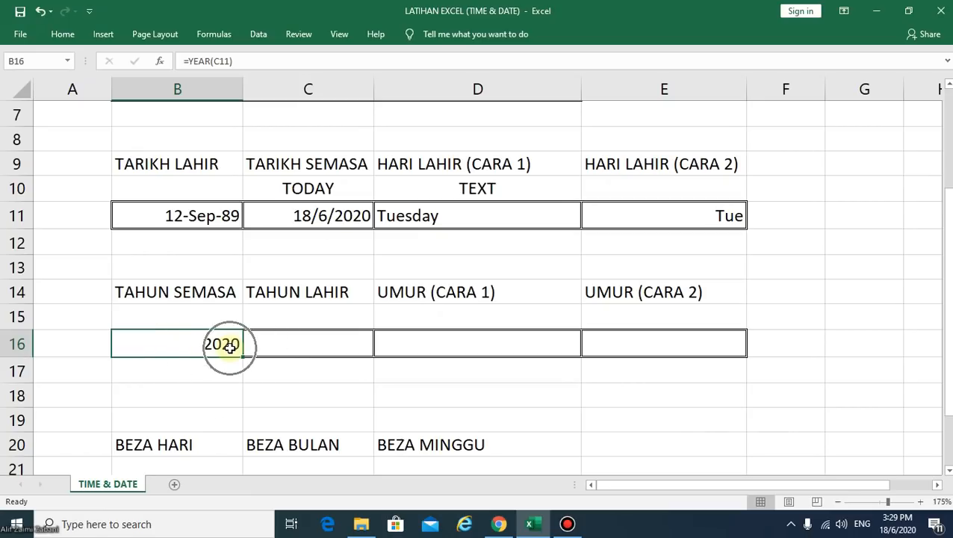
Enter the formula =YEAR(B11) in C16 under TAHUN LAHIR to extract the birth year
left_click(290, 343)
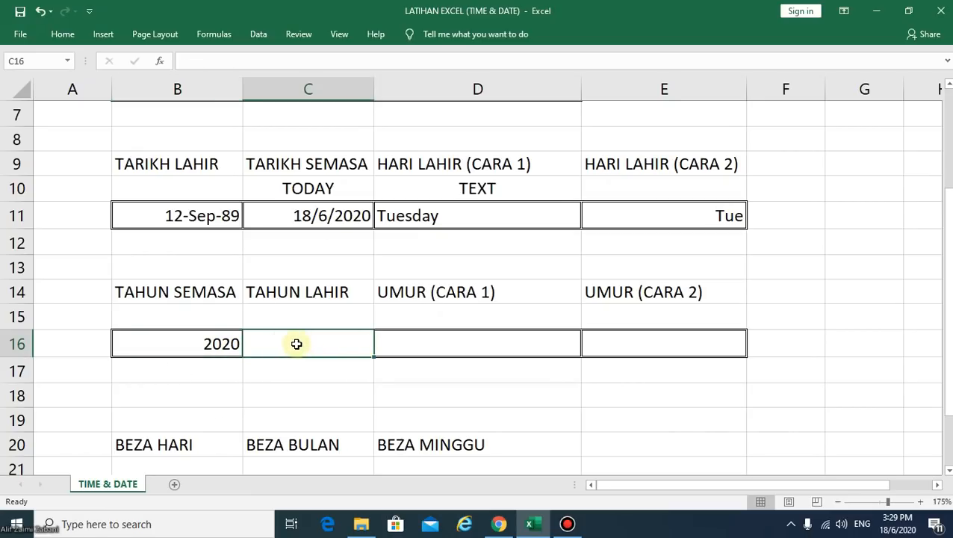
type("=YEAR(")
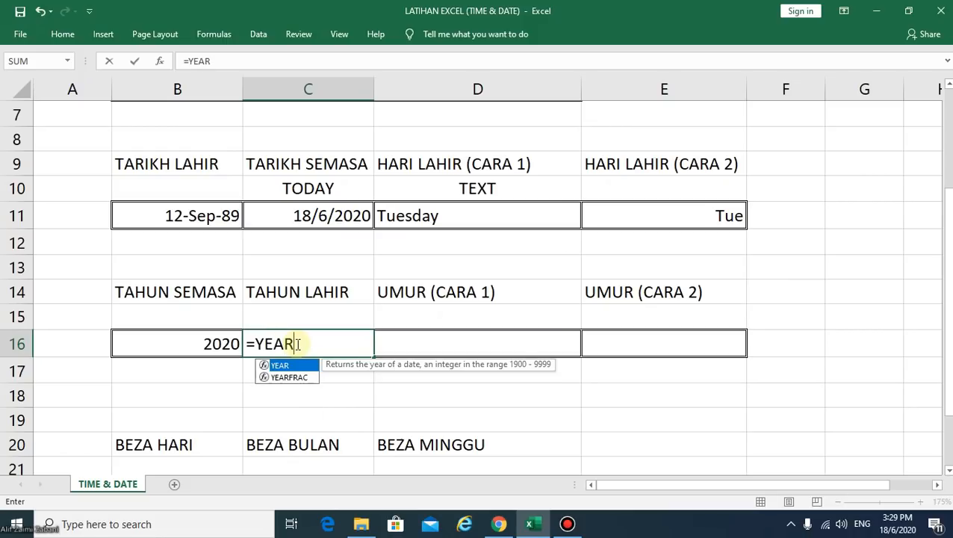
left_click(183, 216)
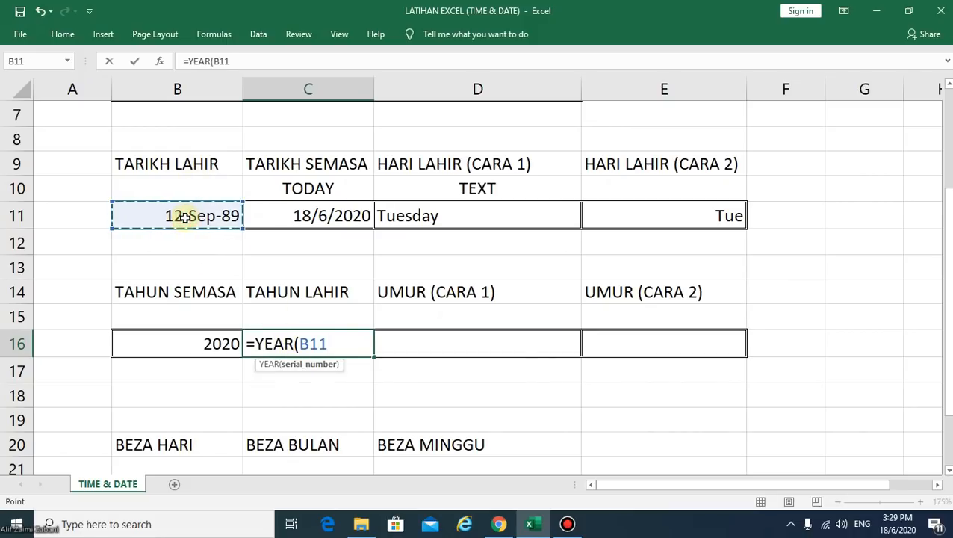
type(")")
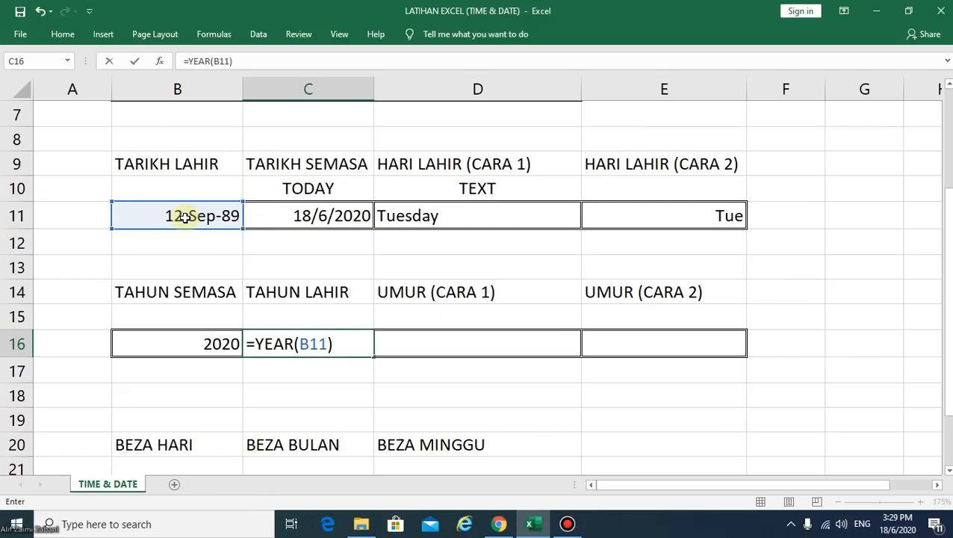
key("Return")
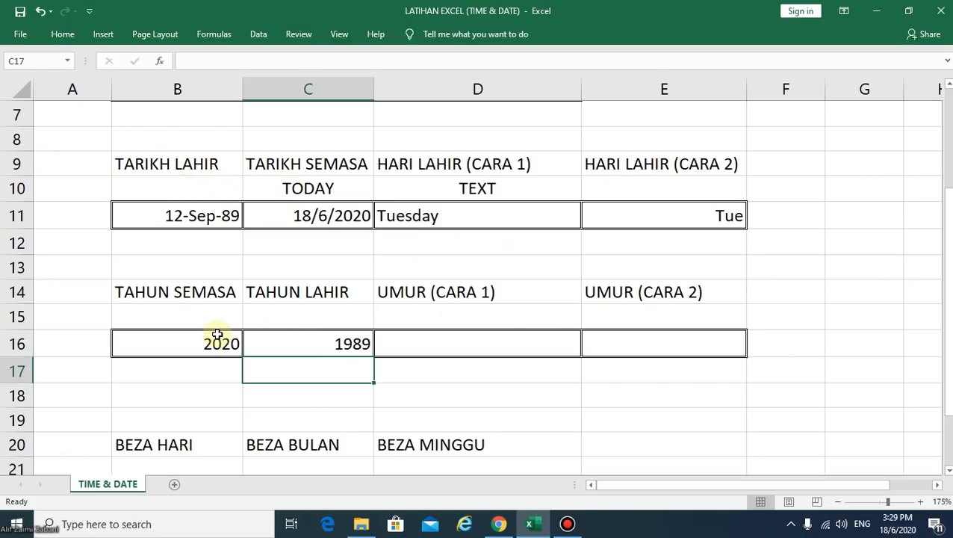
Enter the formula =B16-C16 in D16 under UMUR (CARA 1) to calculate the age from the two years
left_click(525, 332)
left_click(635, 338)
left_click(534, 338)
left_click(638, 338)
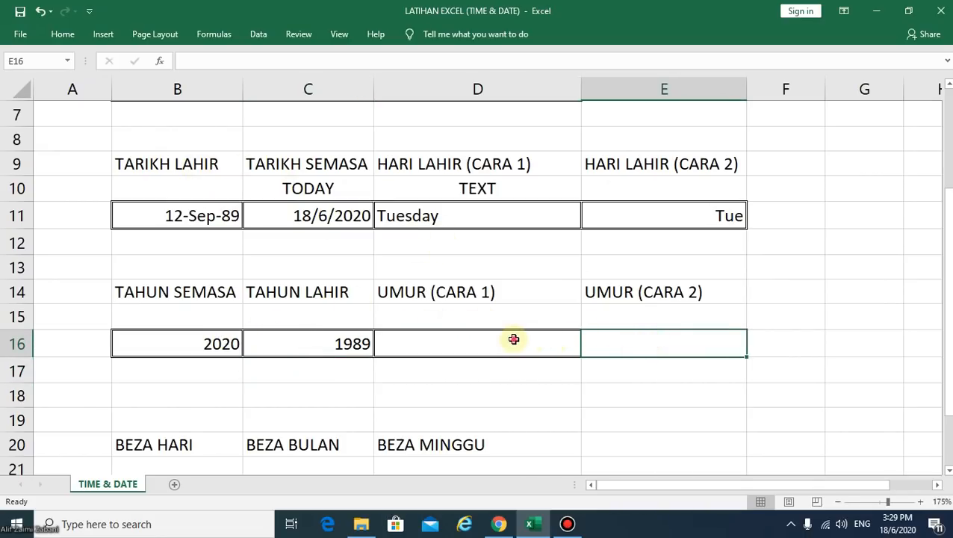
left_click(512, 340)
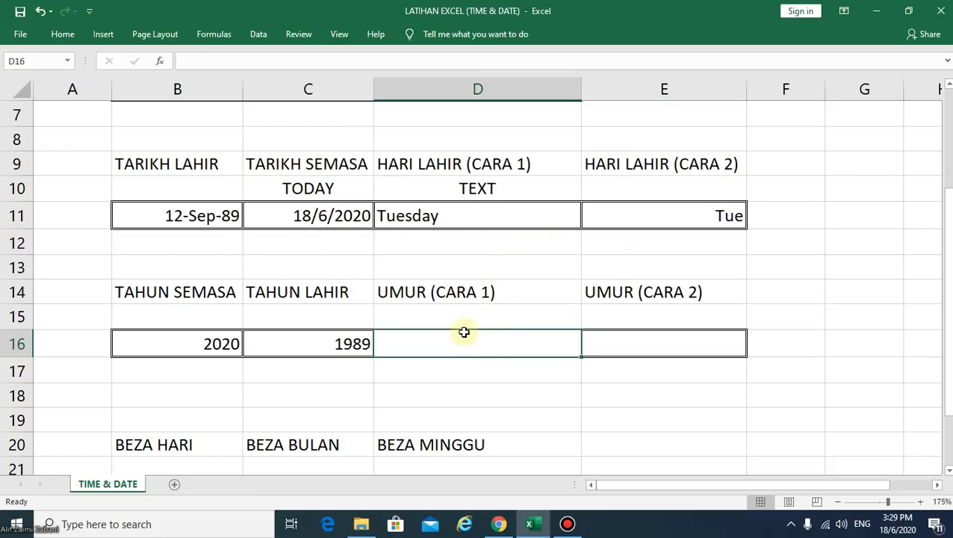
type("=")
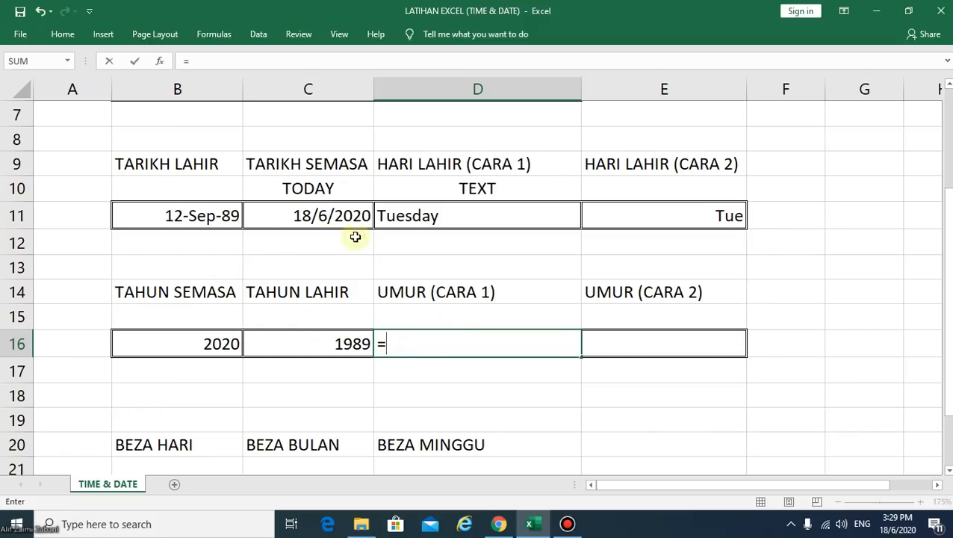
left_click(183, 343)
type("-")
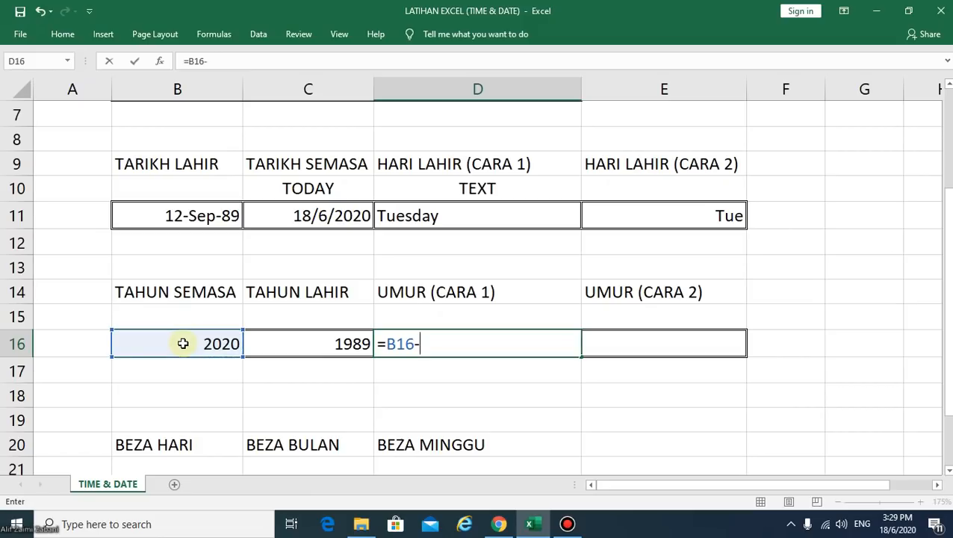
left_click(321, 347)
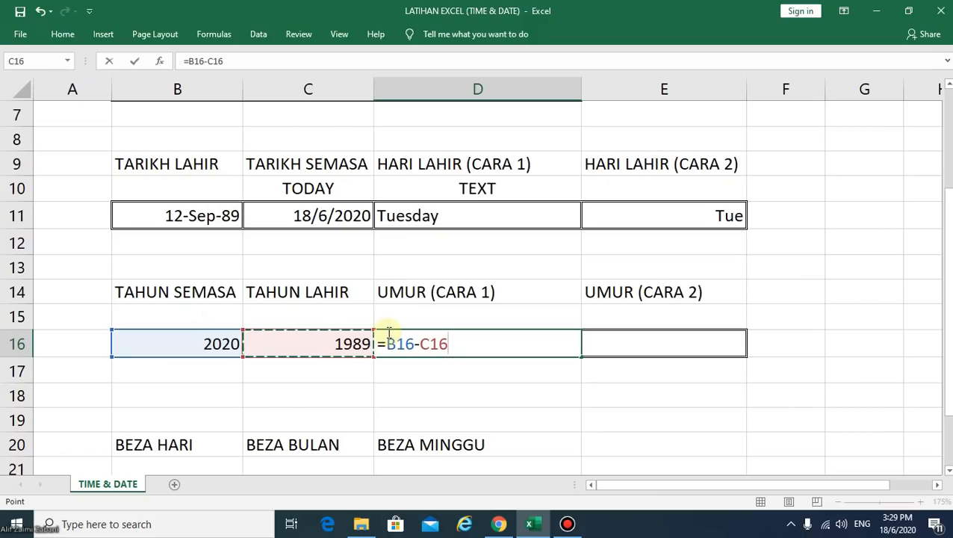
key("Return")
left_click(540, 354)
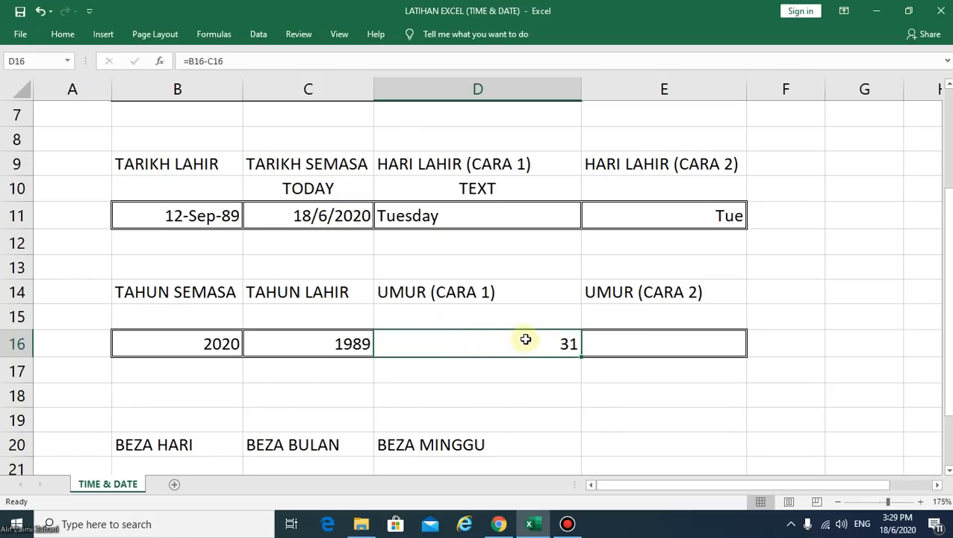
Enter the method note "TS - TS" in D15 below the UMUR (CARA 1) heading
left_click(470, 321)
type("T")
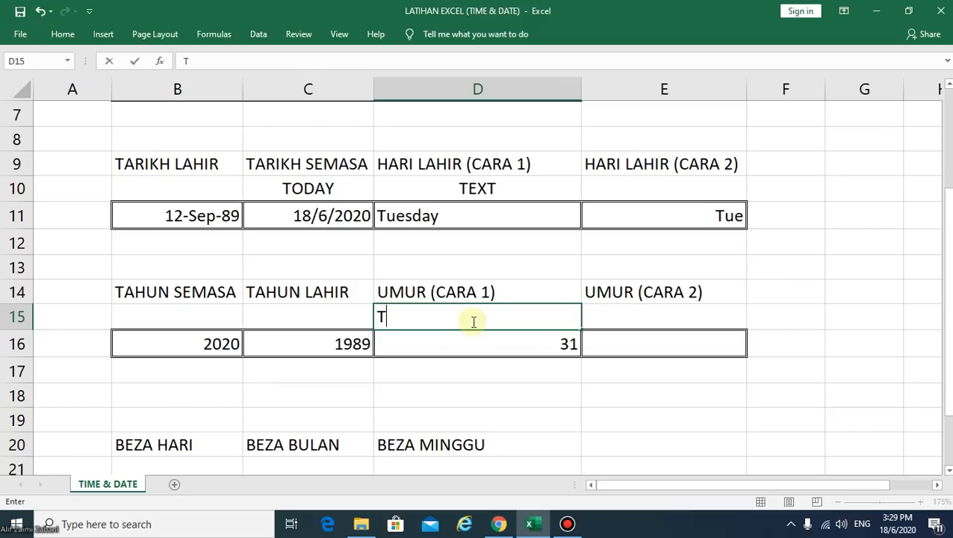
type("S - TS")
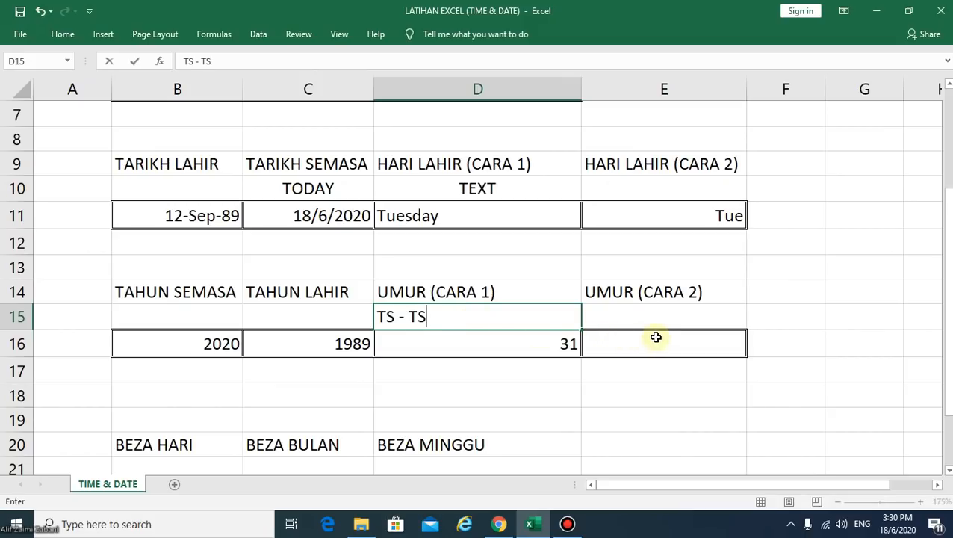
left_click(672, 312)
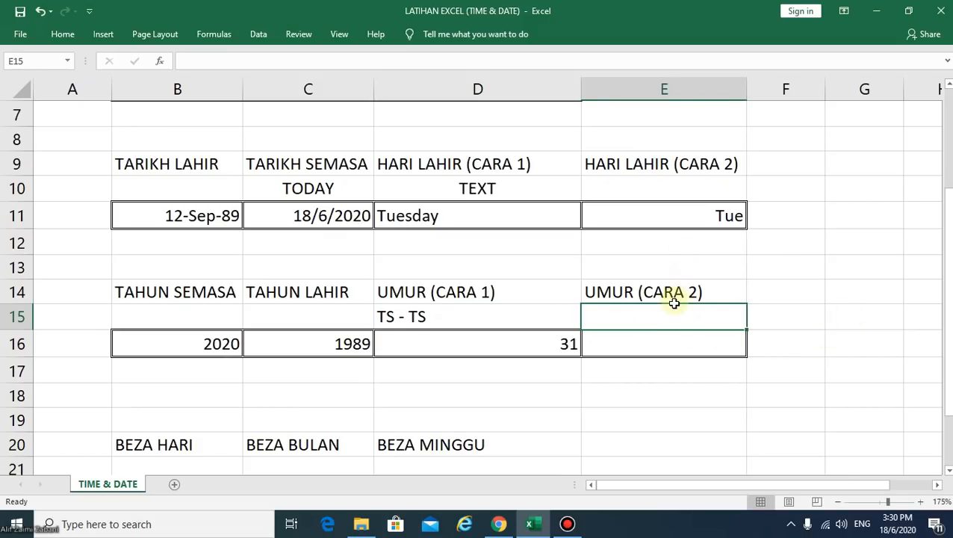
Begin a YEARFRAC formula in E16 under UMUR (CARA 2) with B11 as start date and C11 as end date
left_click(664, 345)
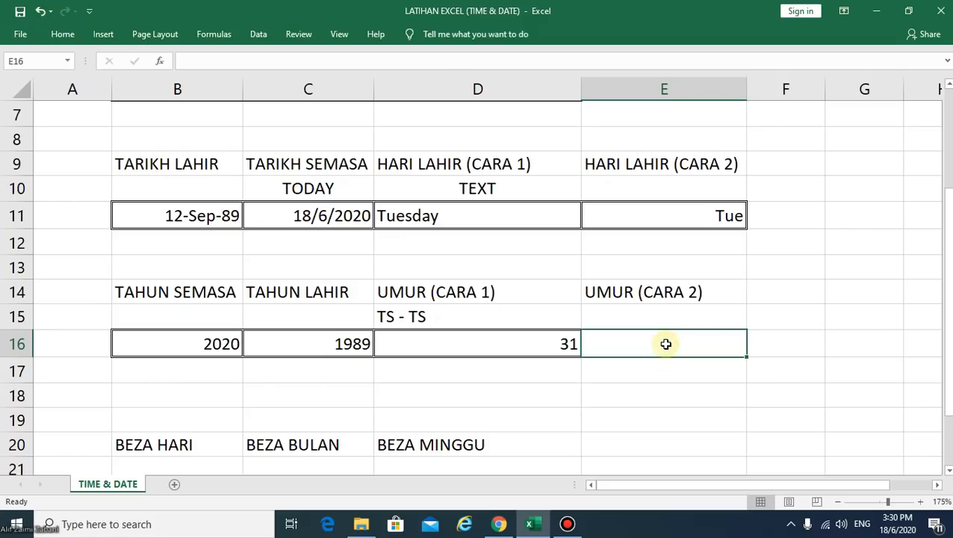
type("=")
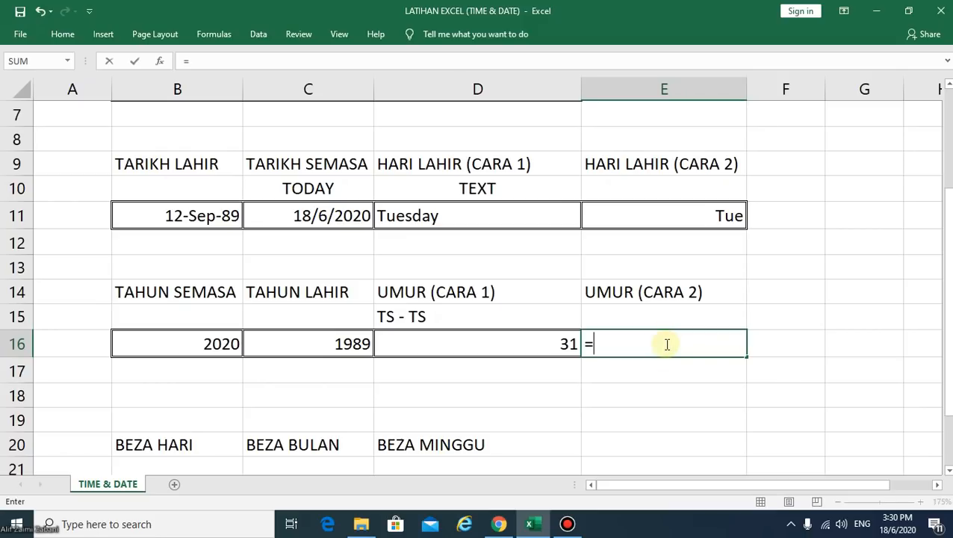
type("YEA")
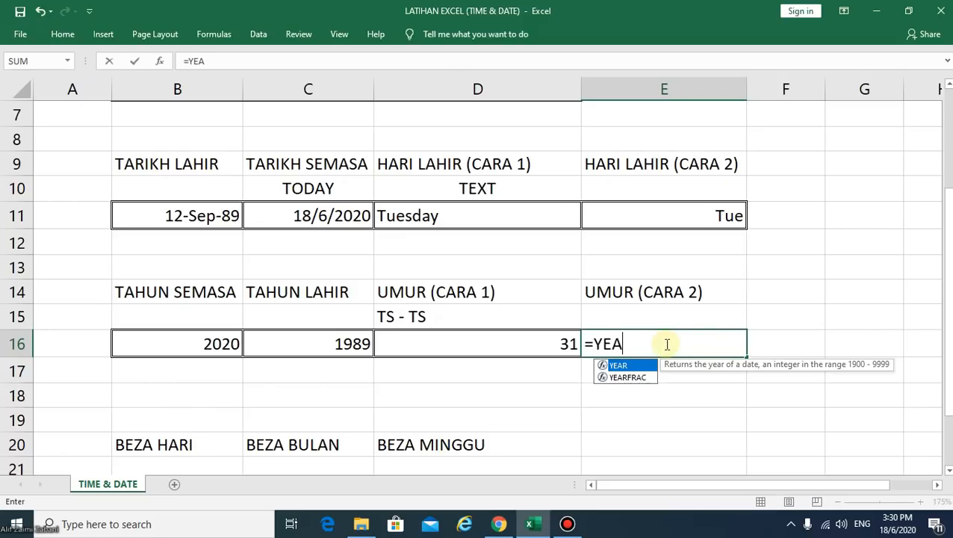
left_click(631, 377)
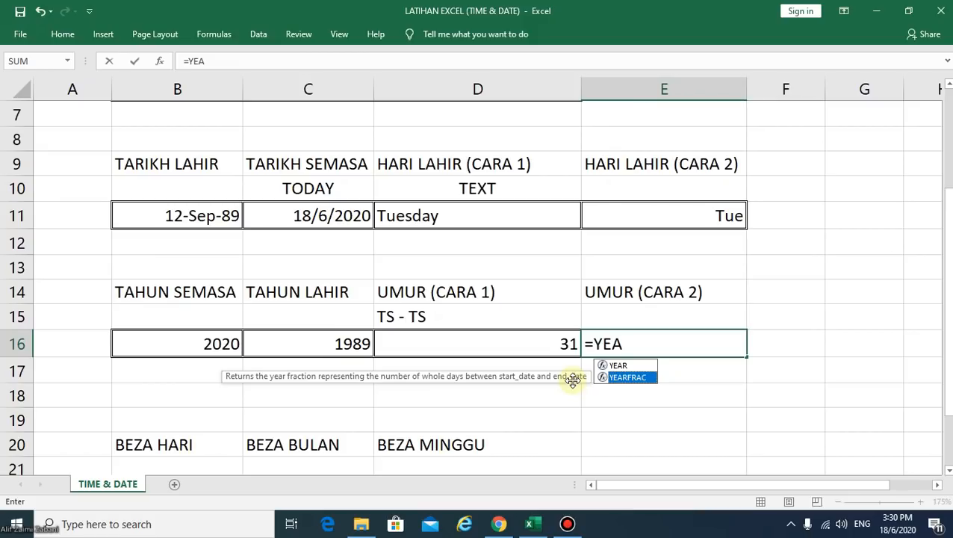
double_click(642, 376)
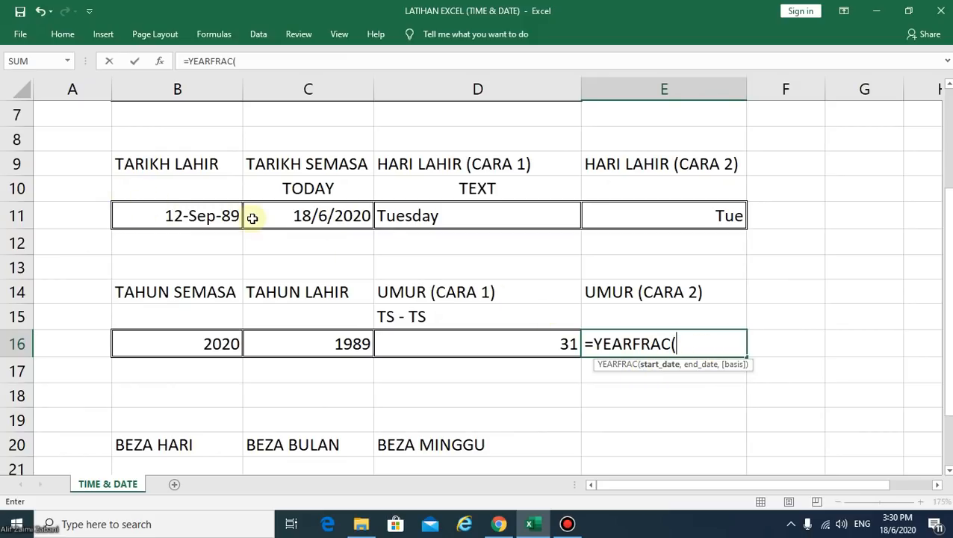
left_click(193, 219)
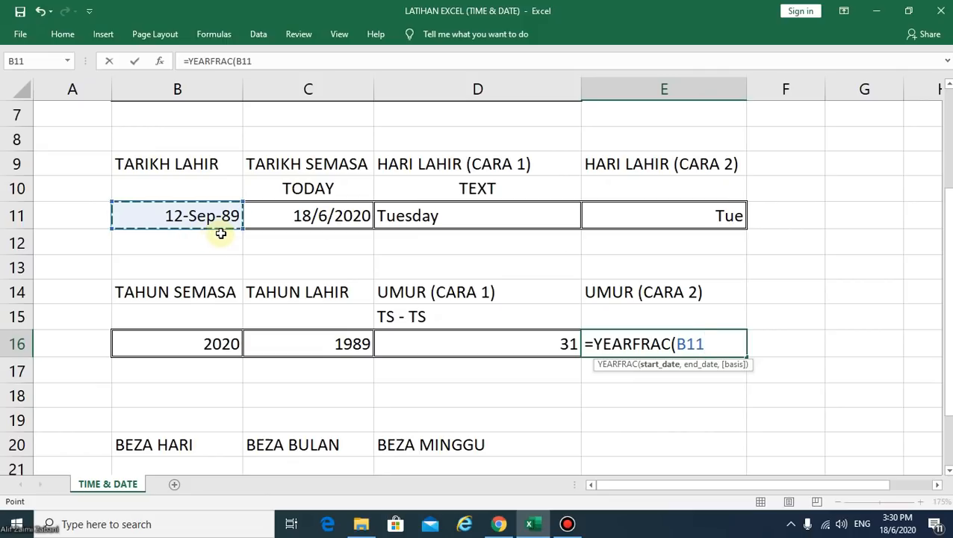
type(",")
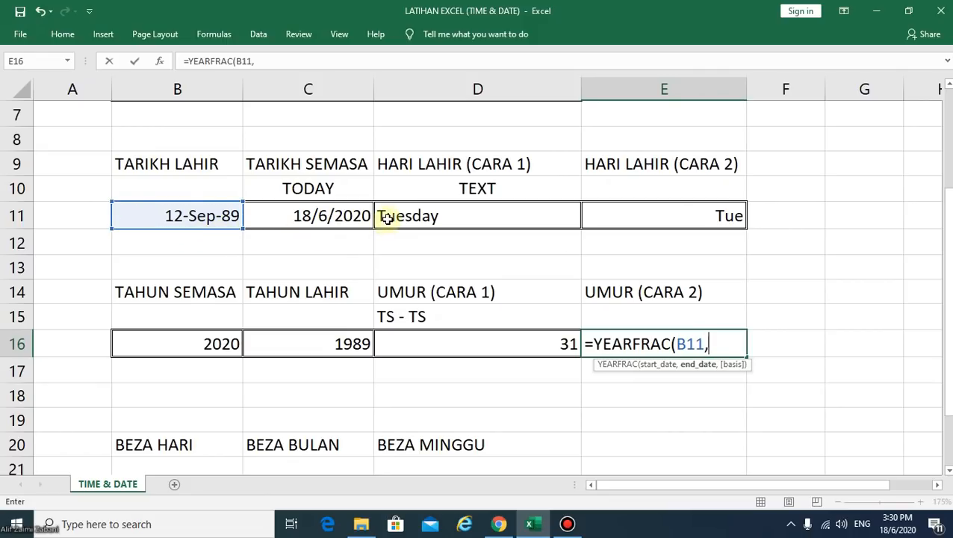
left_click(331, 218)
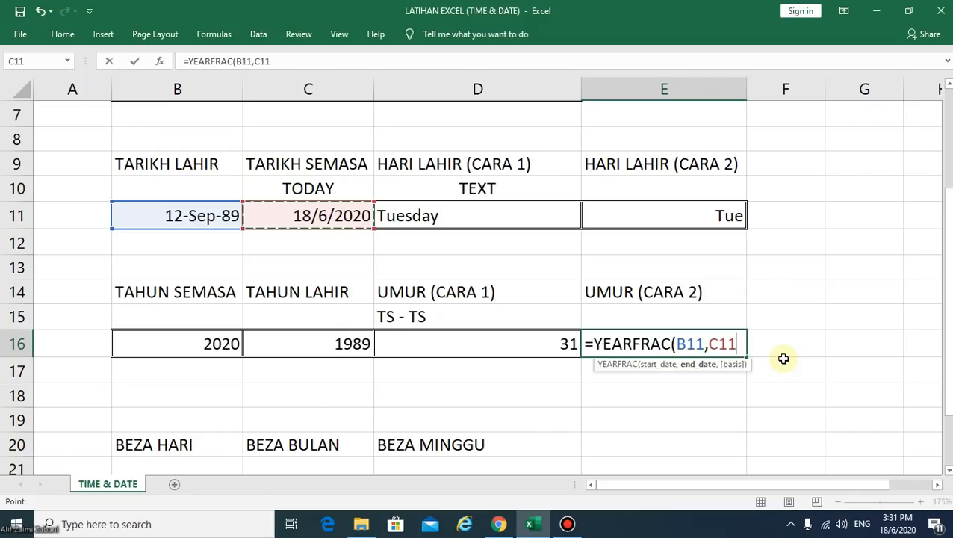
Complete the YEARFRAC formula in E16 with day-count basis 3 (Actual/365), giving =YEARFRAC(B11,C11,3), and compare it with D16
type(",")
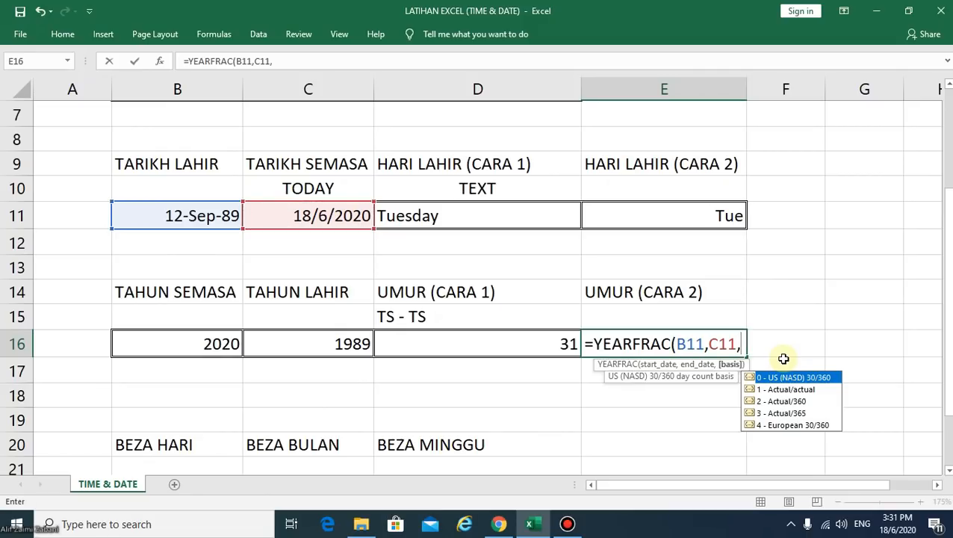
left_click(799, 392)
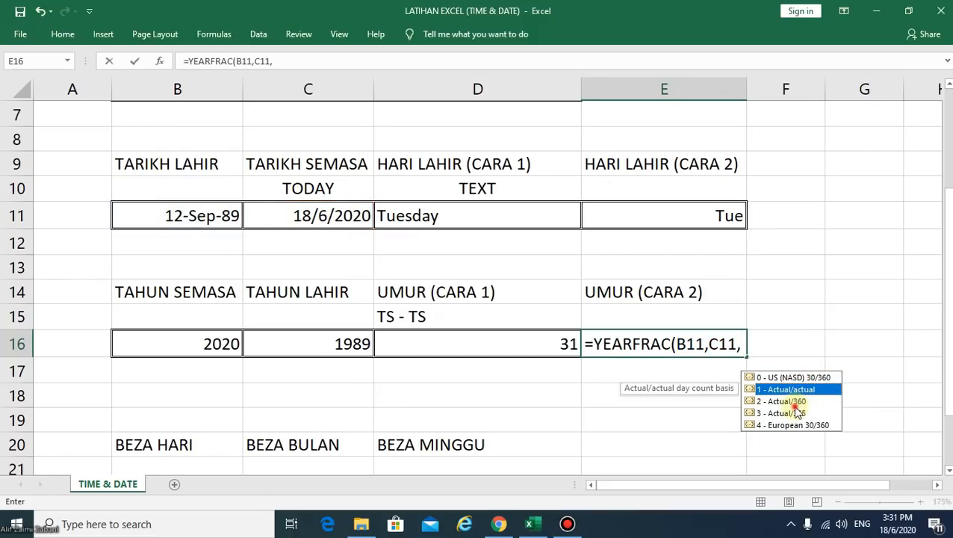
left_click(804, 416)
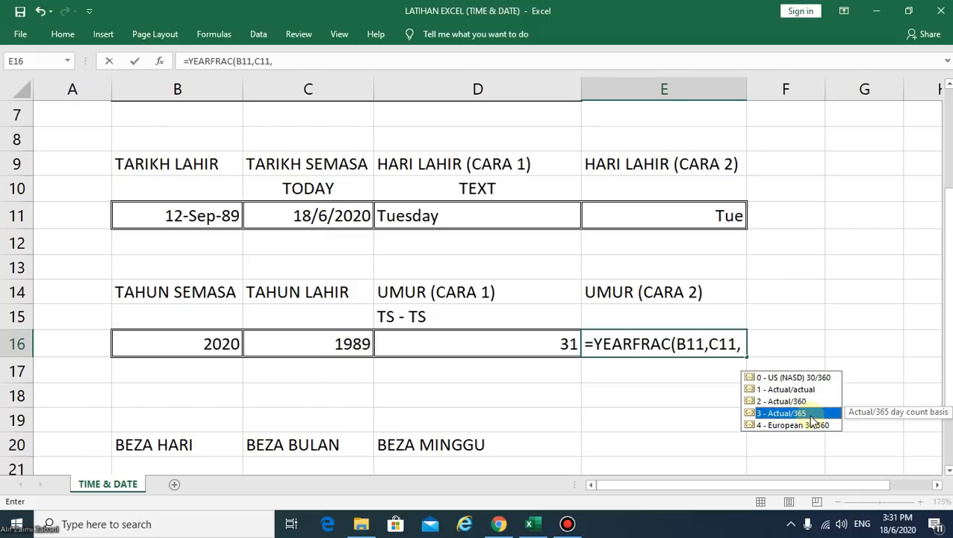
left_click(812, 404)
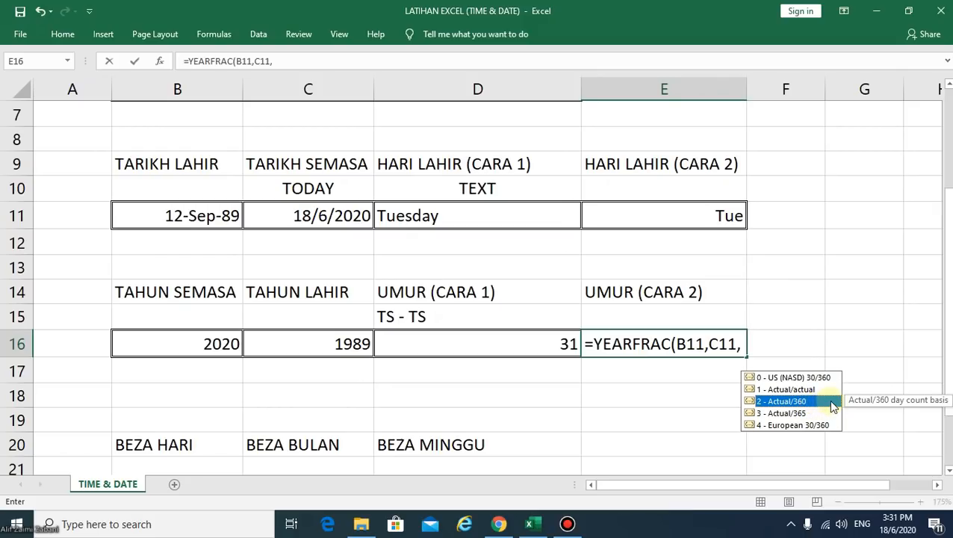
left_click(781, 415)
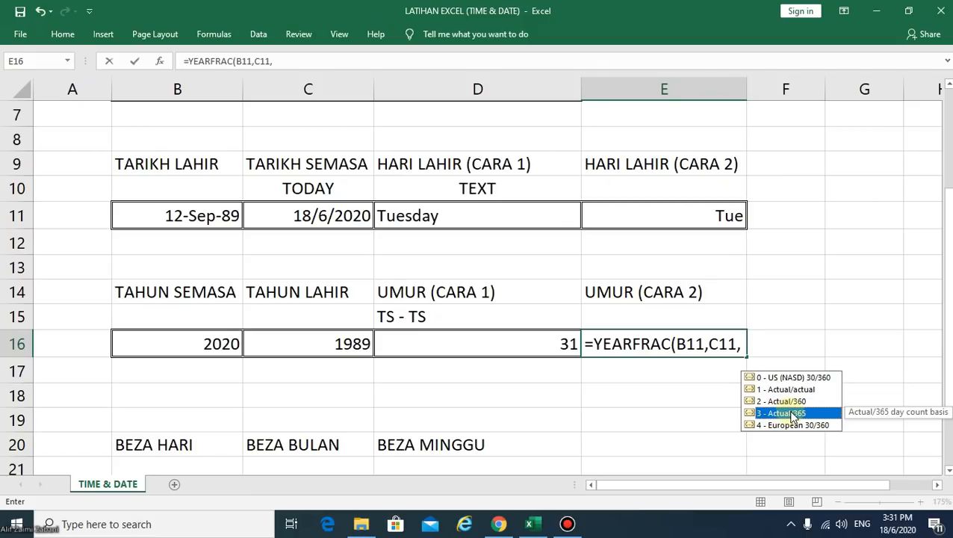
double_click(793, 416)
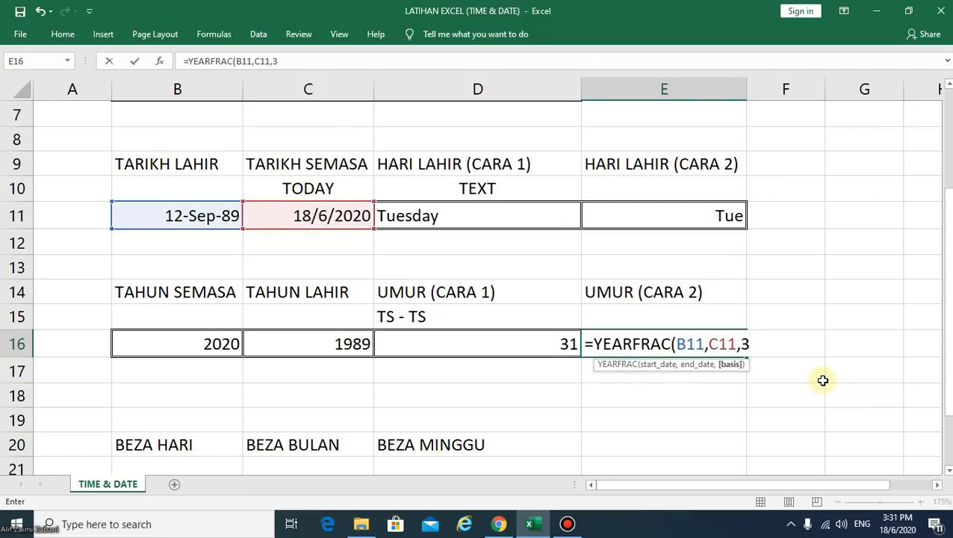
type(")")
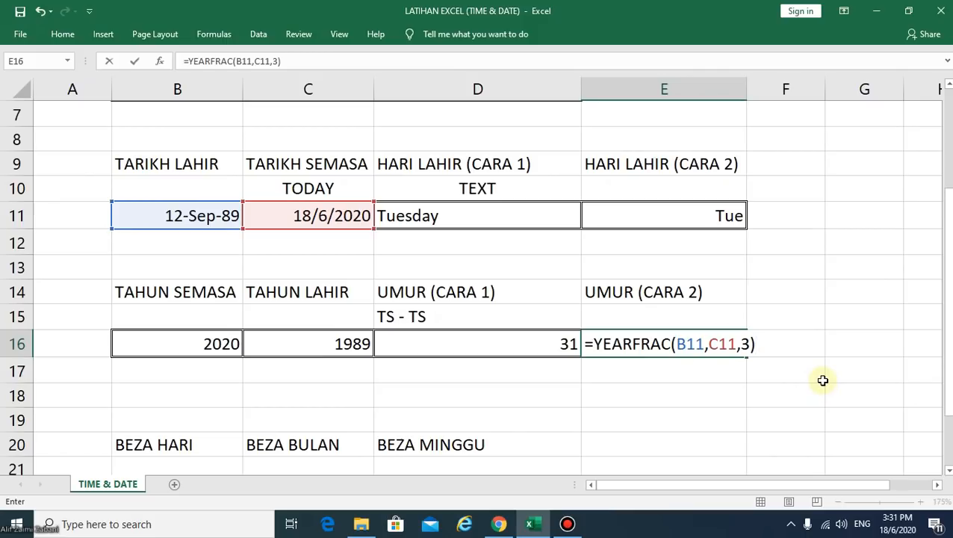
key("Return")
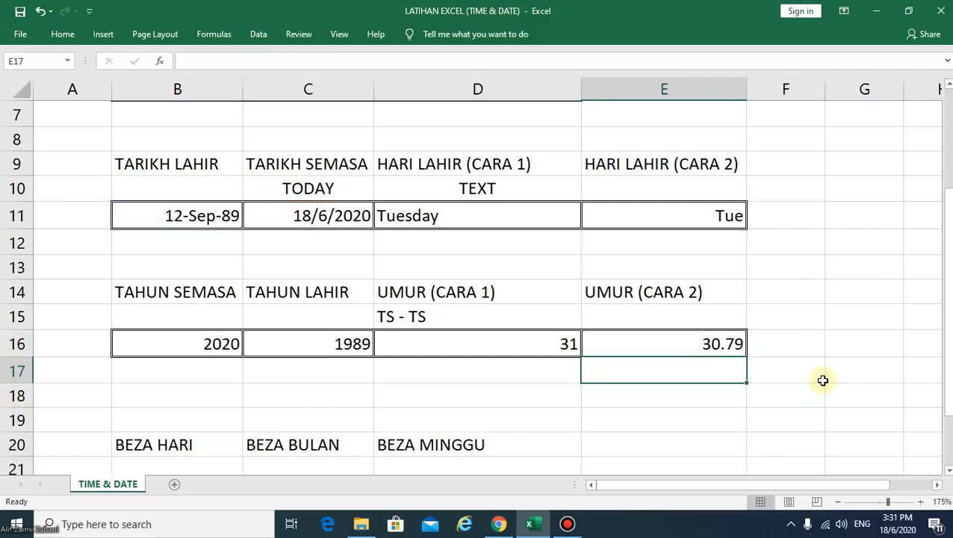
left_click(729, 345)
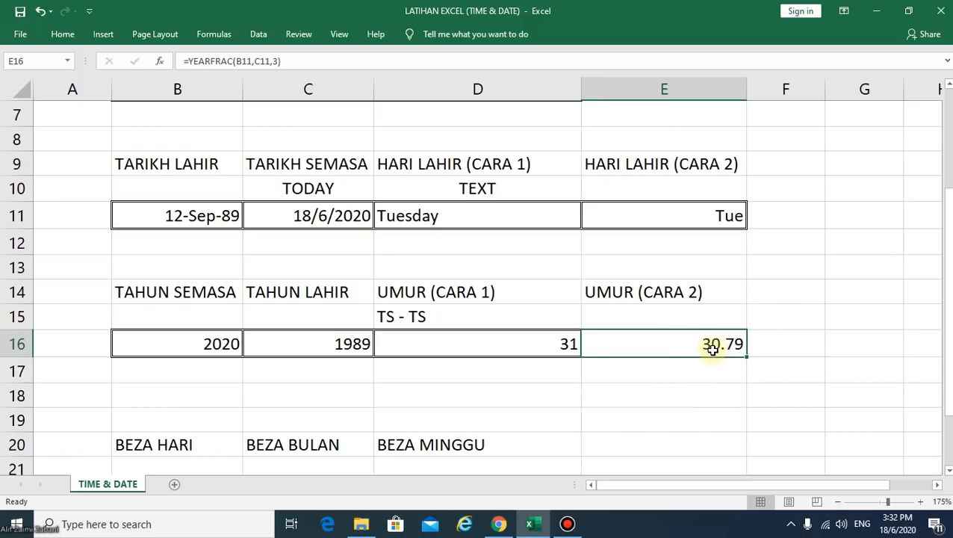
left_click(525, 348)
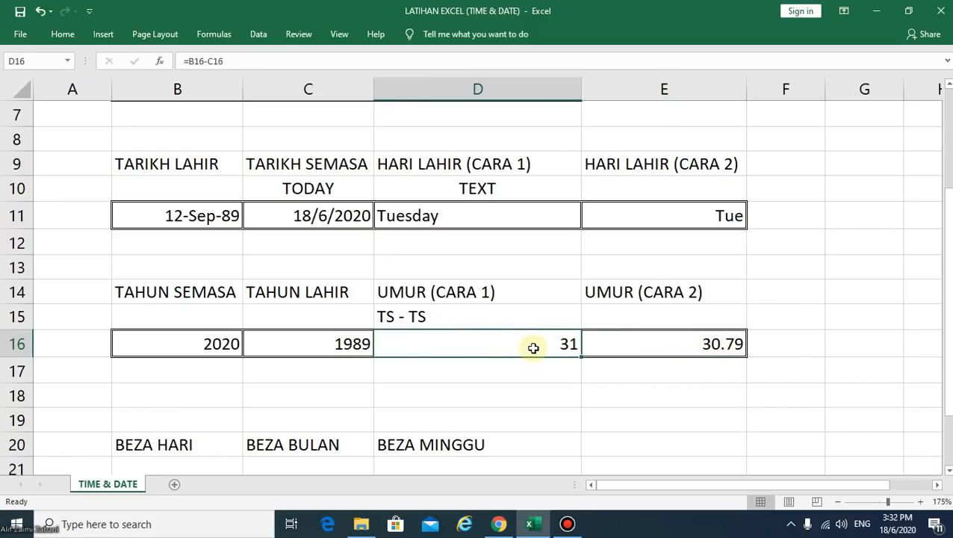
left_click(691, 347)
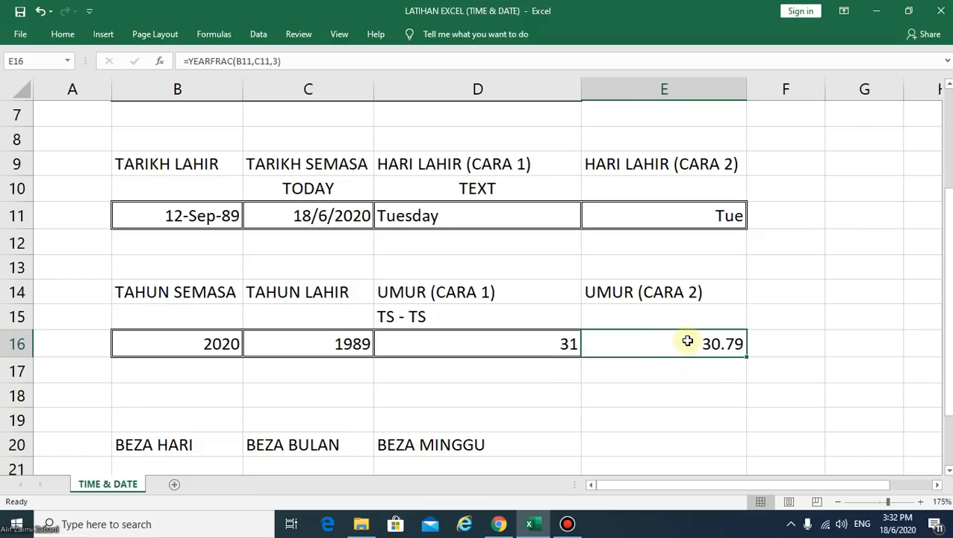
left_click(723, 348)
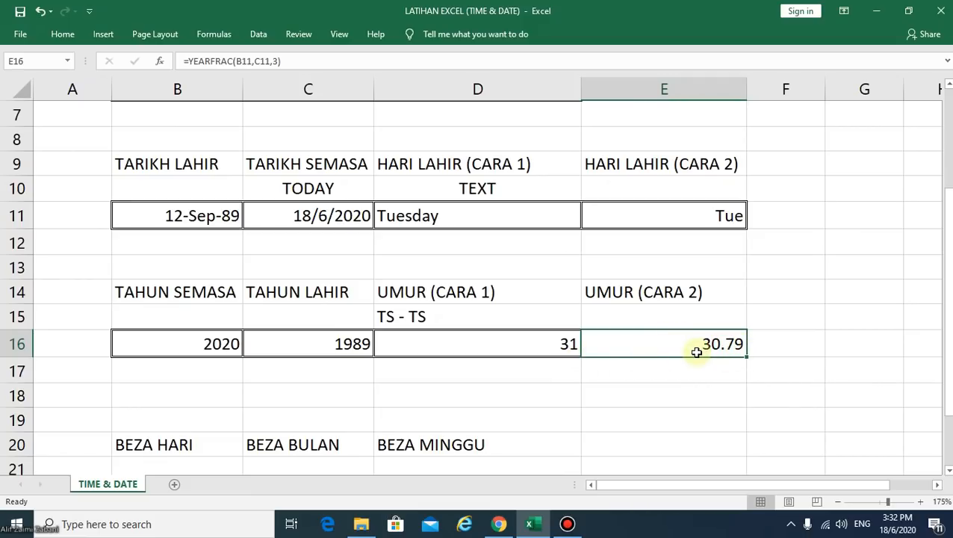
Enter the formula =C11-B11 in B22 under BEZA HARI to calculate the days between the birth date and the current date
scroll(758, 351, "down", 1)
scroll(758, 350, "down", 1)
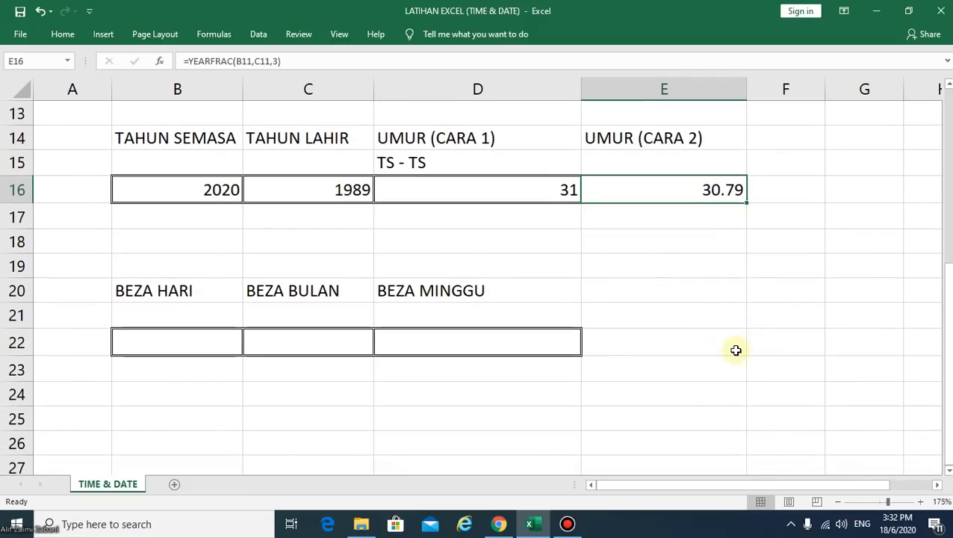
left_click(153, 342)
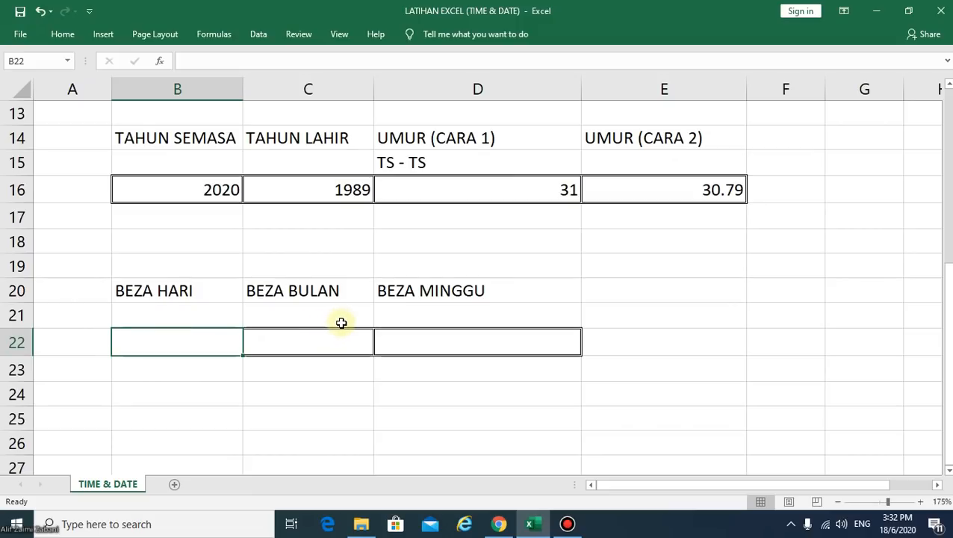
scroll(341, 329, "up", 1)
scroll(341, 329, "up", 1)
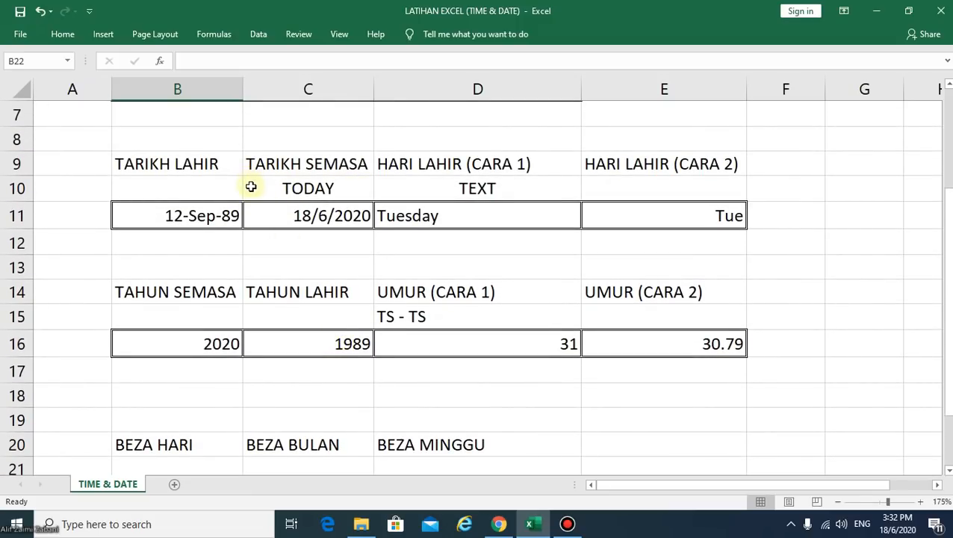
scroll(274, 283, "down", 2)
left_click(198, 347)
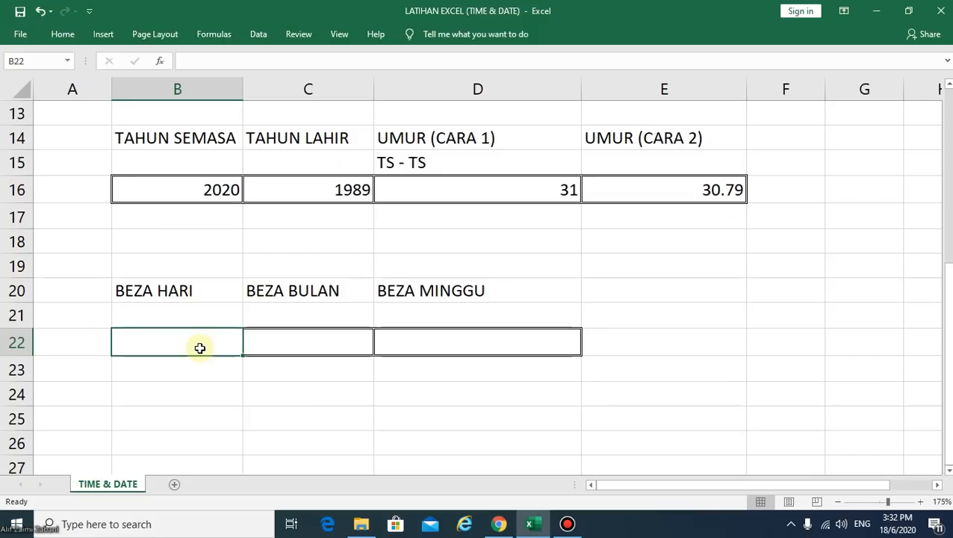
left_click(191, 347)
type("=")
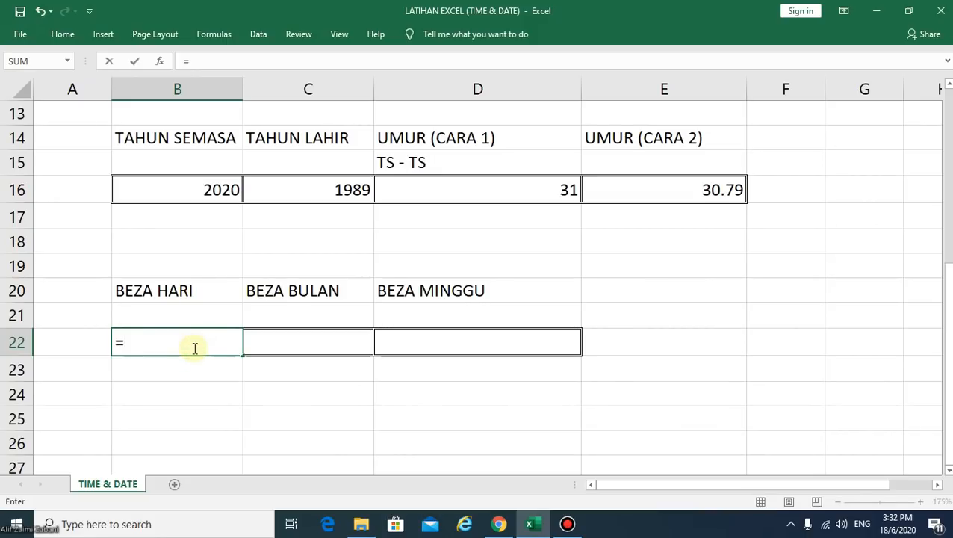
scroll(195, 347, "up", 3)
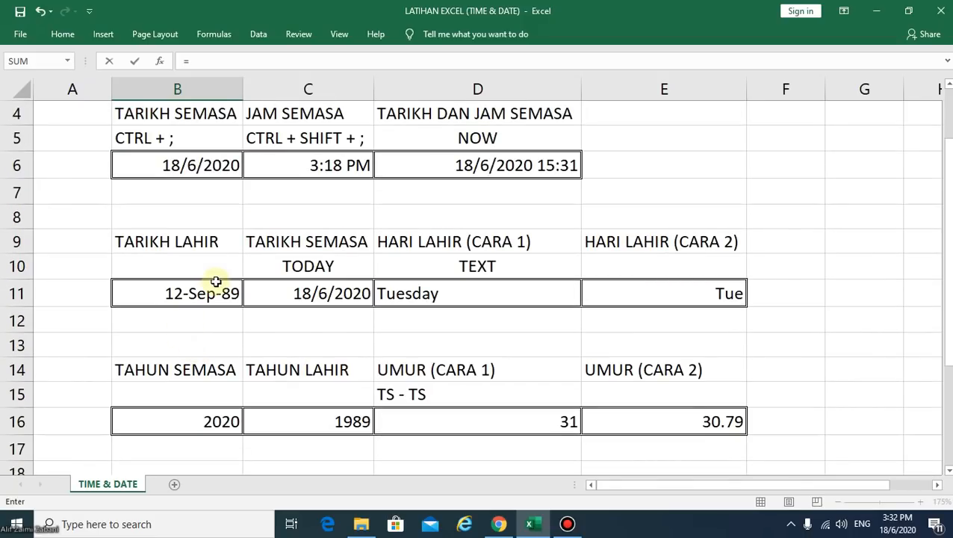
scroll(216, 278, "down", 2)
scroll(217, 279, "up", 1)
scroll(311, 331, "down", 1)
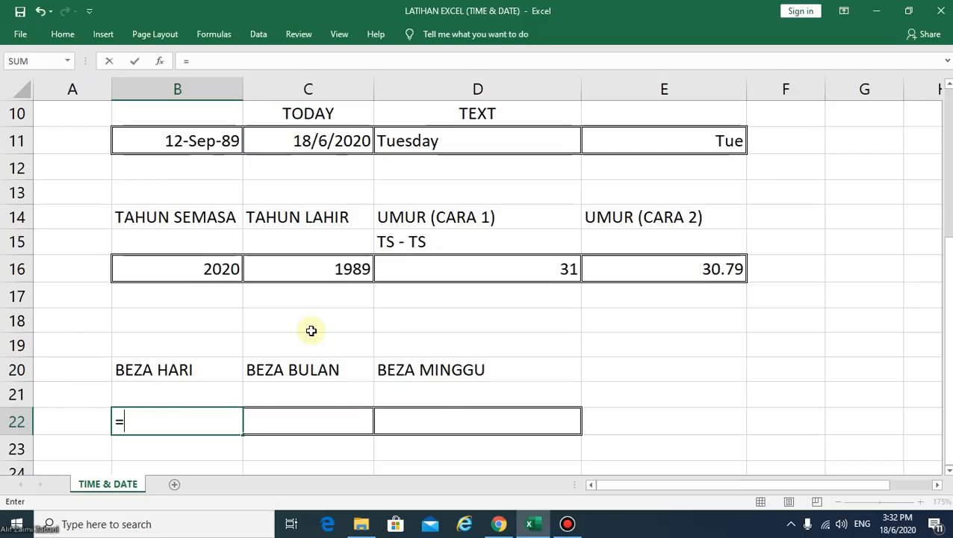
scroll(311, 331, "up", 1)
left_click(329, 215)
scroll(330, 306, "down", 3)
scroll(329, 306, "up", 1)
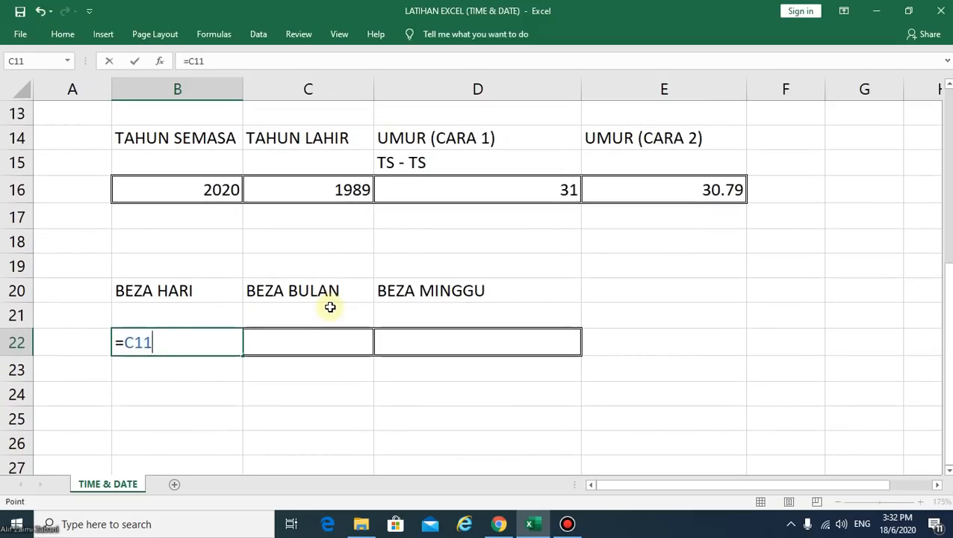
type("-")
scroll(301, 306, "up", 1)
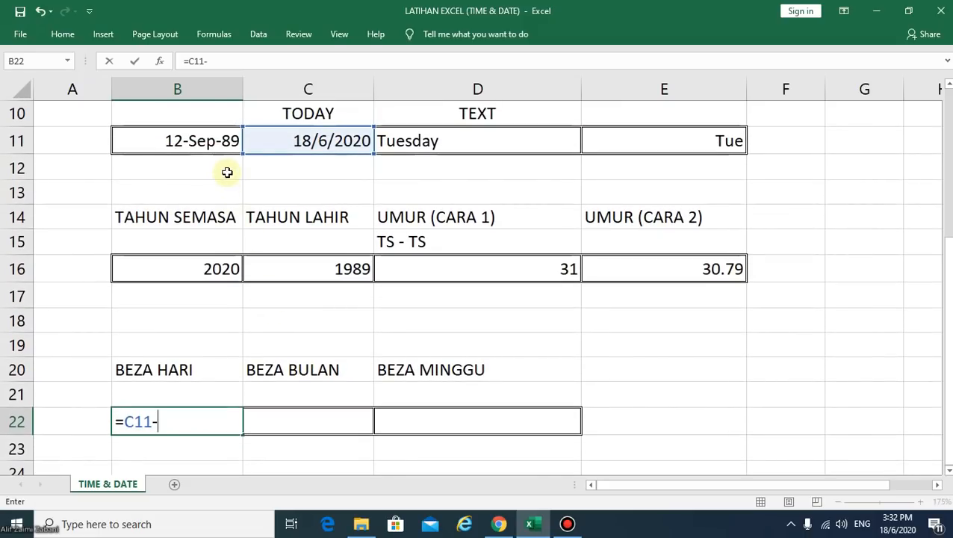
scroll(200, 149, "up", 1)
left_click(197, 215)
scroll(202, 239, "down", 1)
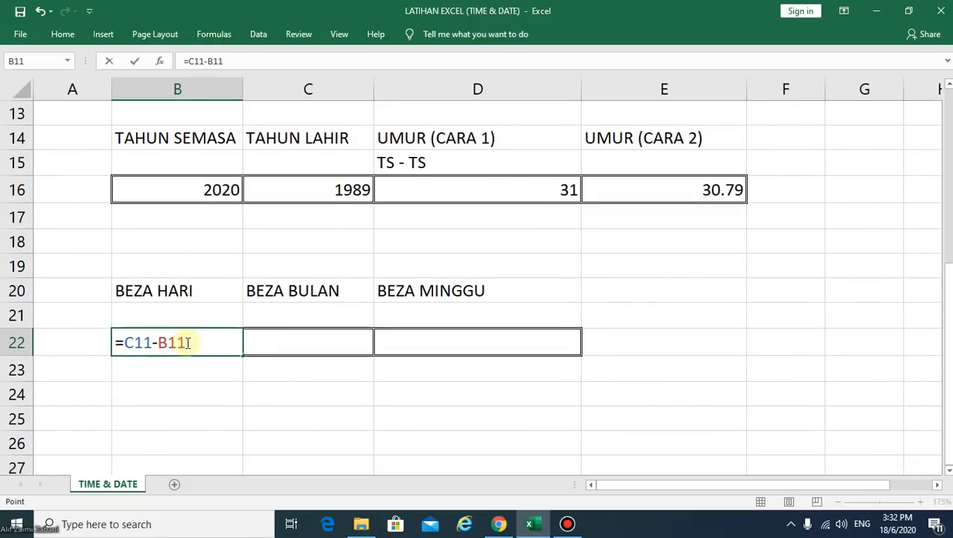
key("Return")
Review the day-difference formula in B22 alongside the two dates in row 11
scroll(326, 362, "down", 1)
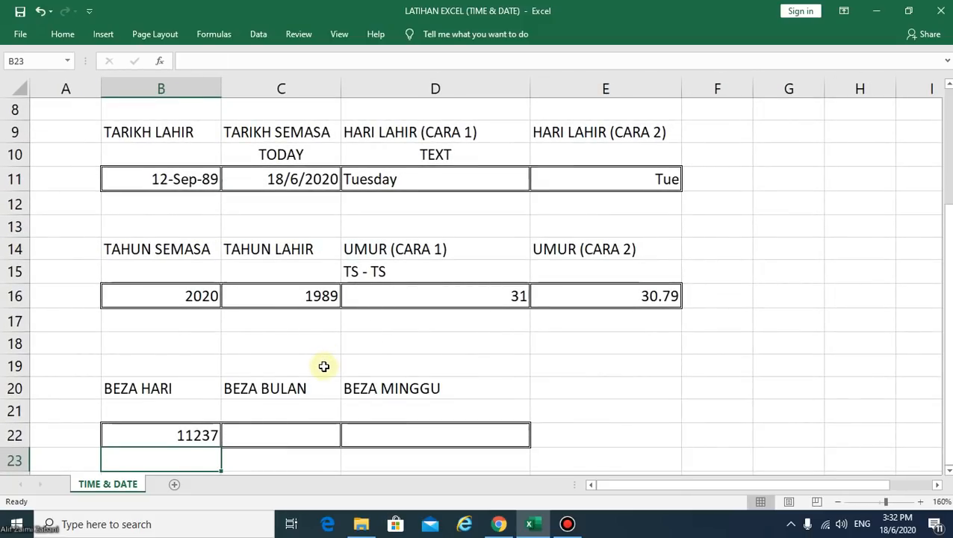
scroll(321, 369, "down", 1)
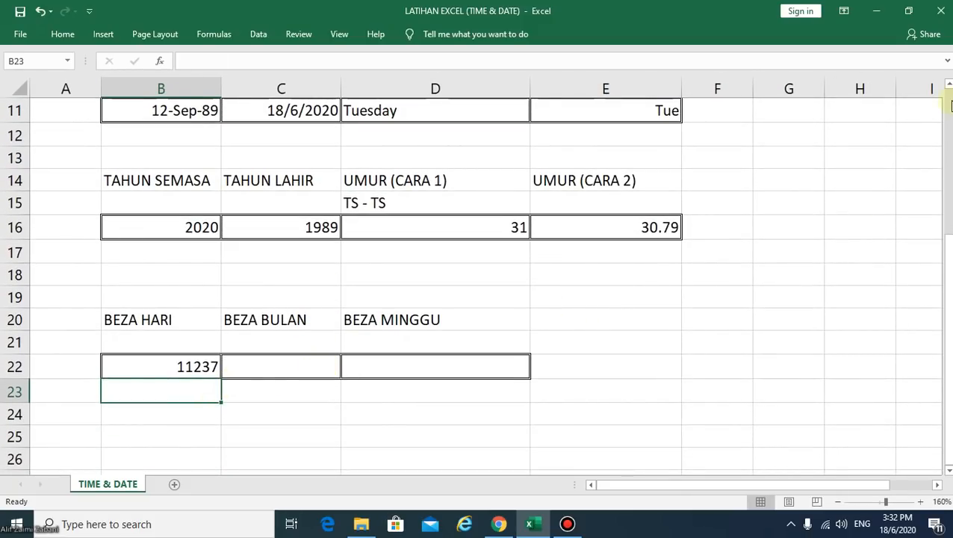
scroll(642, 246, "up", 1)
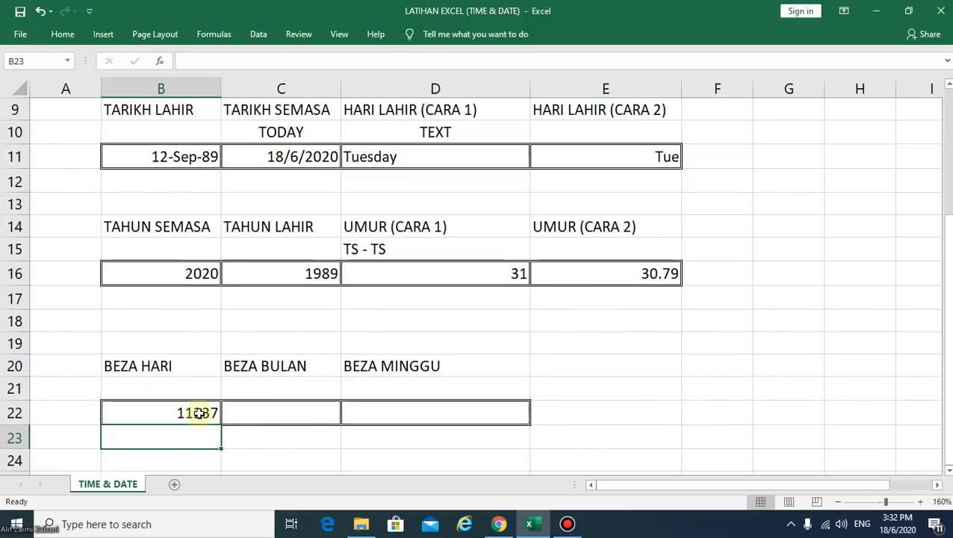
left_click(200, 413)
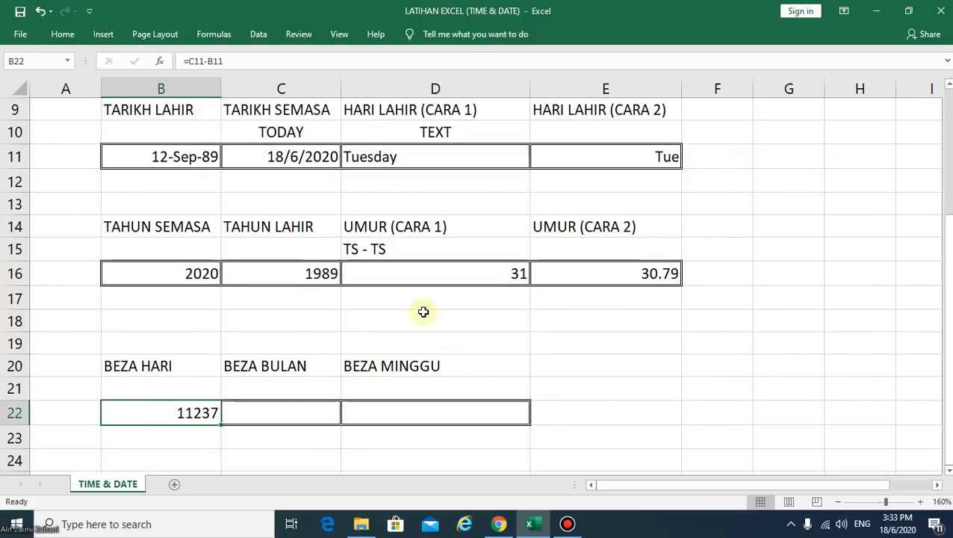
left_click(179, 414)
left_click(198, 435)
left_click(200, 415)
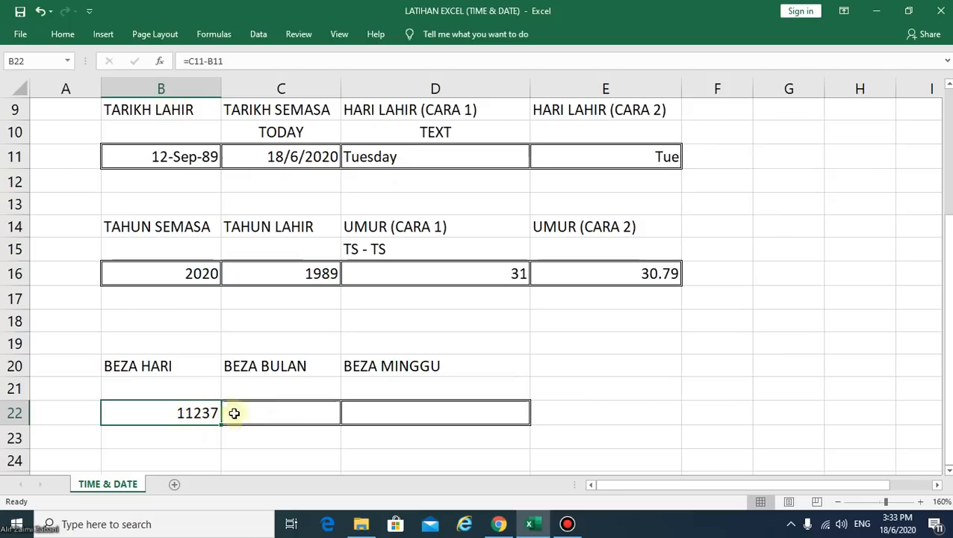
Enter the formula =B22/365*12 in C22 under BEZA BULAN to convert the day difference into months
left_click(279, 414)
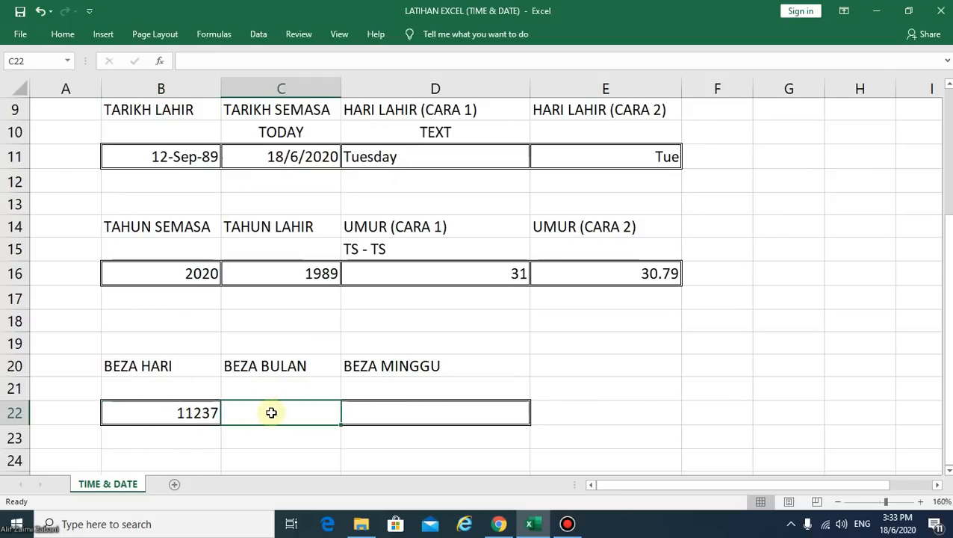
type("=")
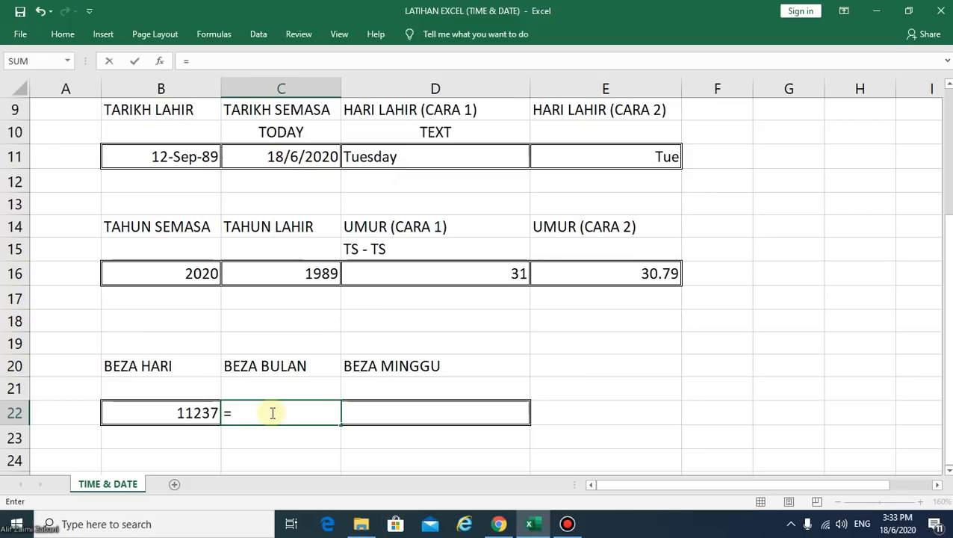
left_click(167, 413)
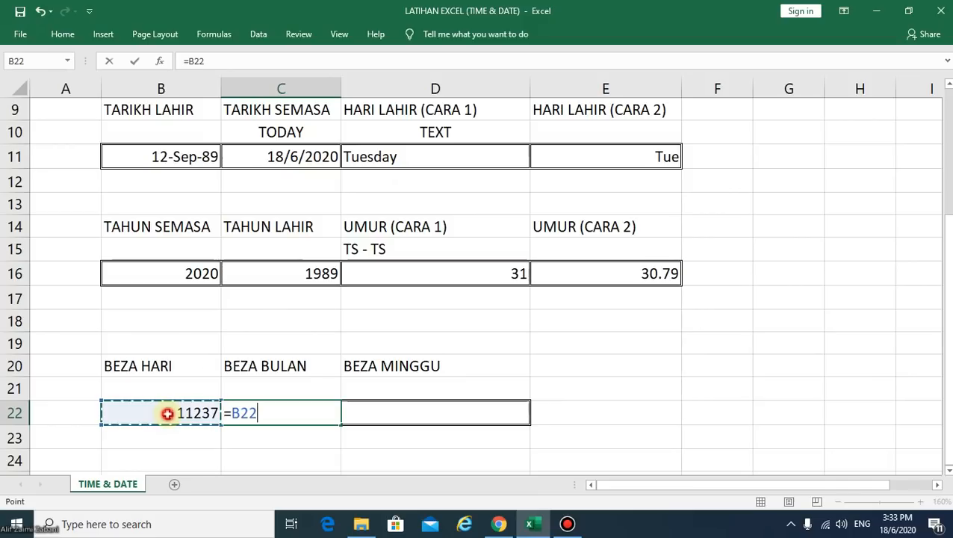
type("/")
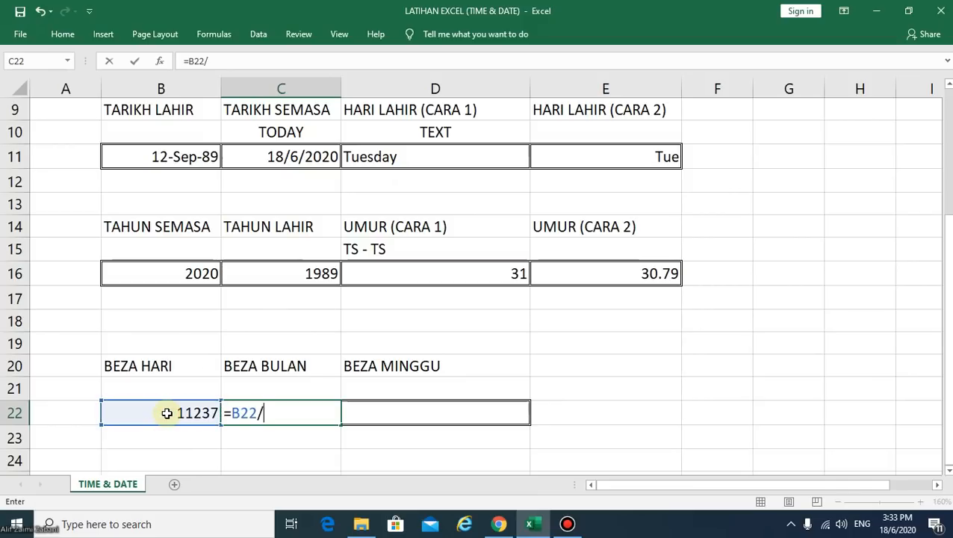
type("365")
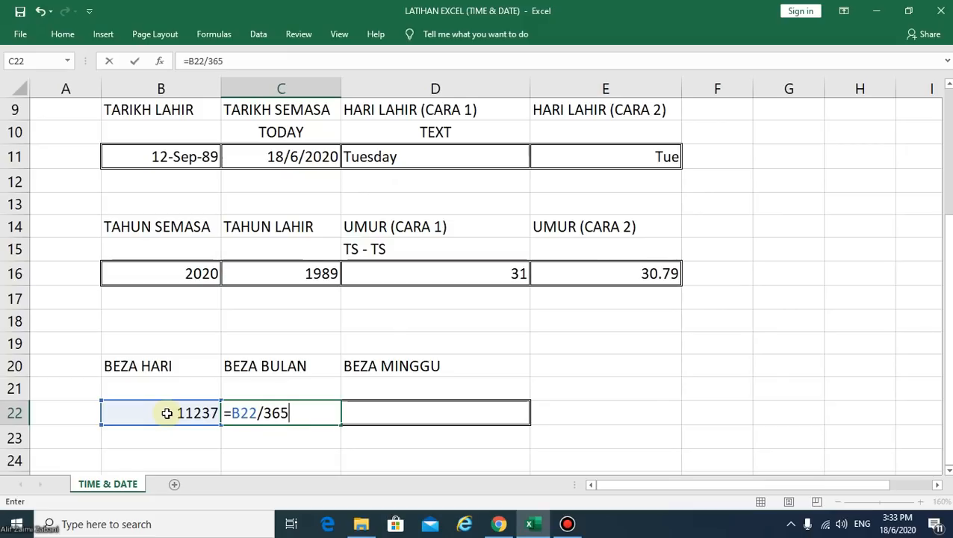
type("*12")
key("Return")
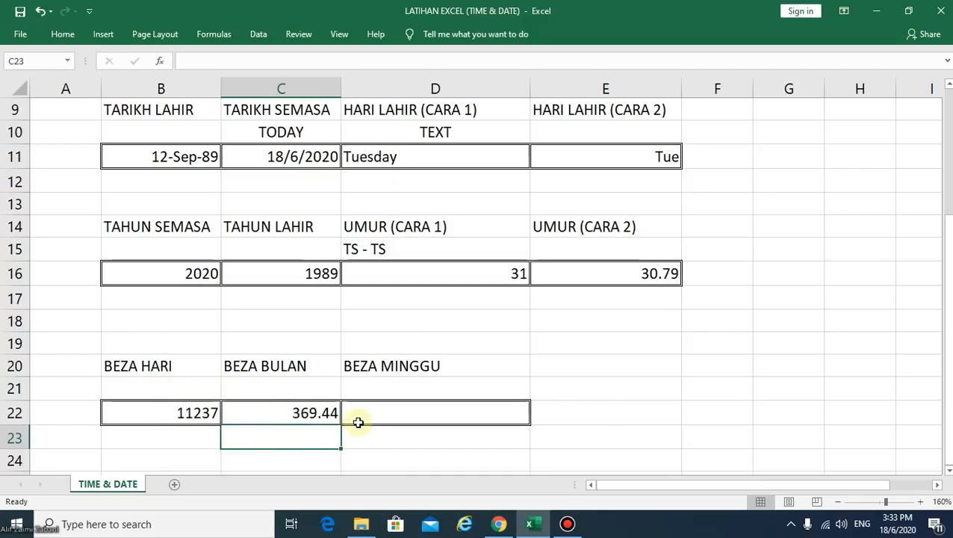
left_click(285, 412)
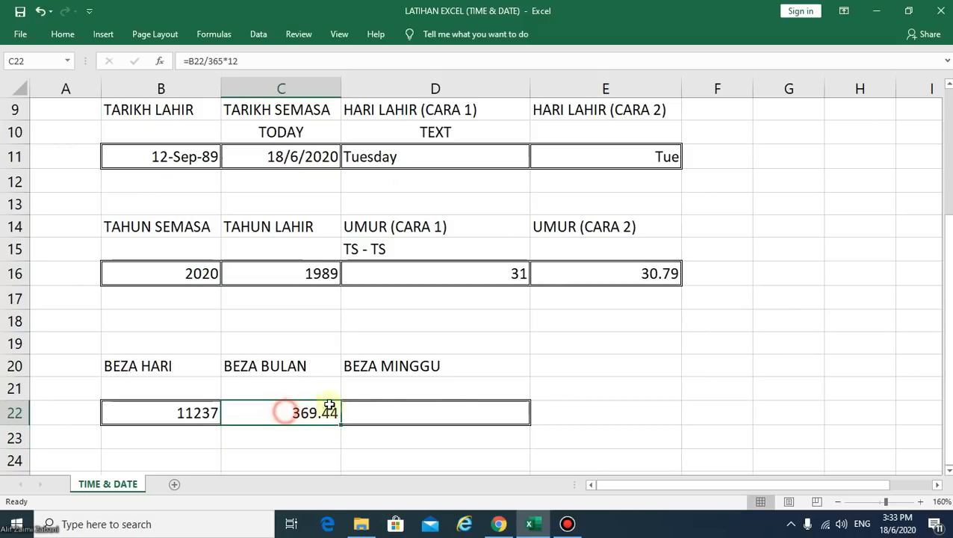
Enter the method note "BZ HR / 365 x 12" in C21 below the BEZA BULAN heading
left_click(289, 389)
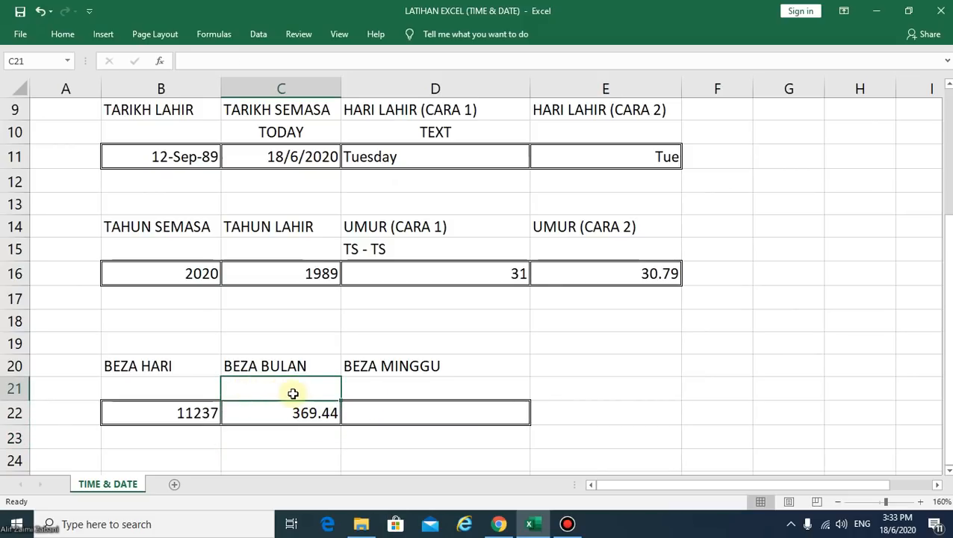
type("BZ")
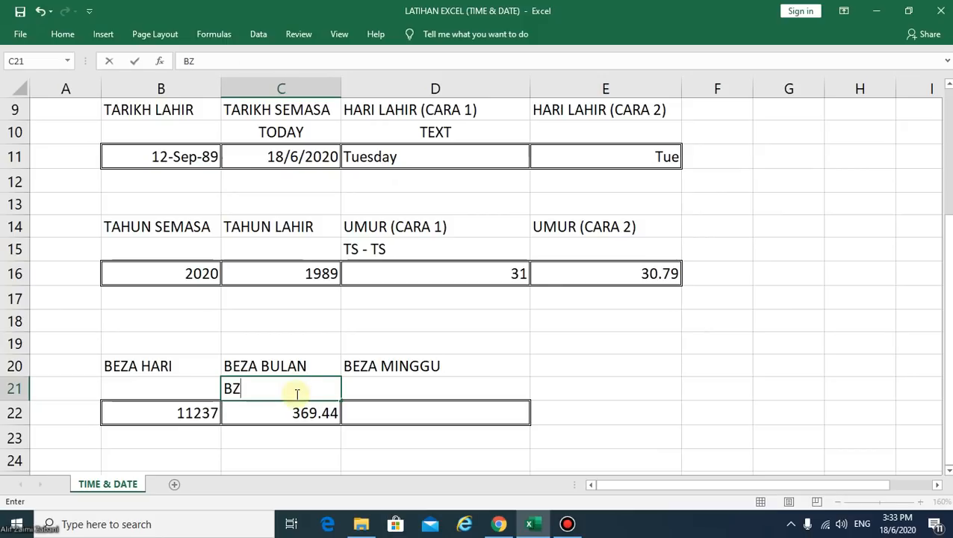
type(" HR / 365 x 12")
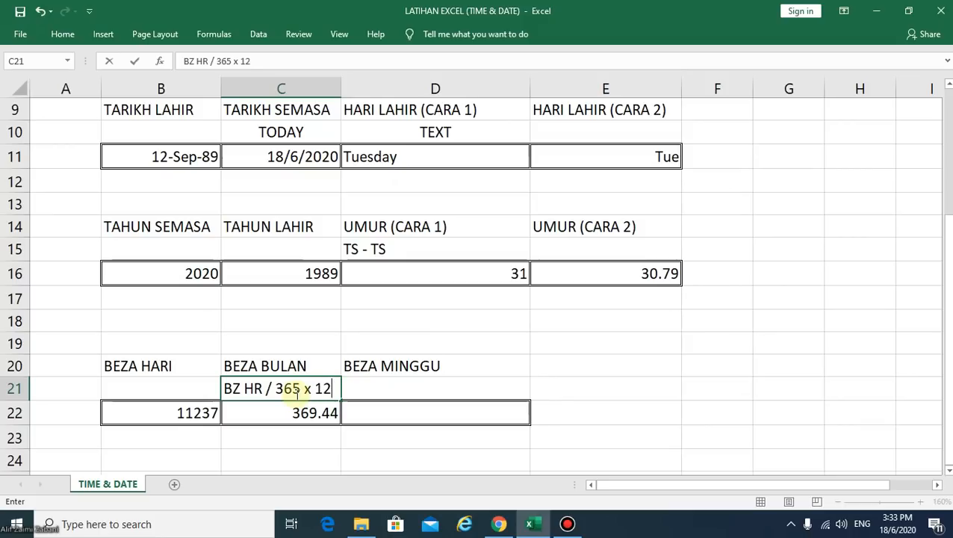
Enter the formula =B22/7 in D22 under BEZA MINGGU to convert the day difference into weeks
left_click(428, 409)
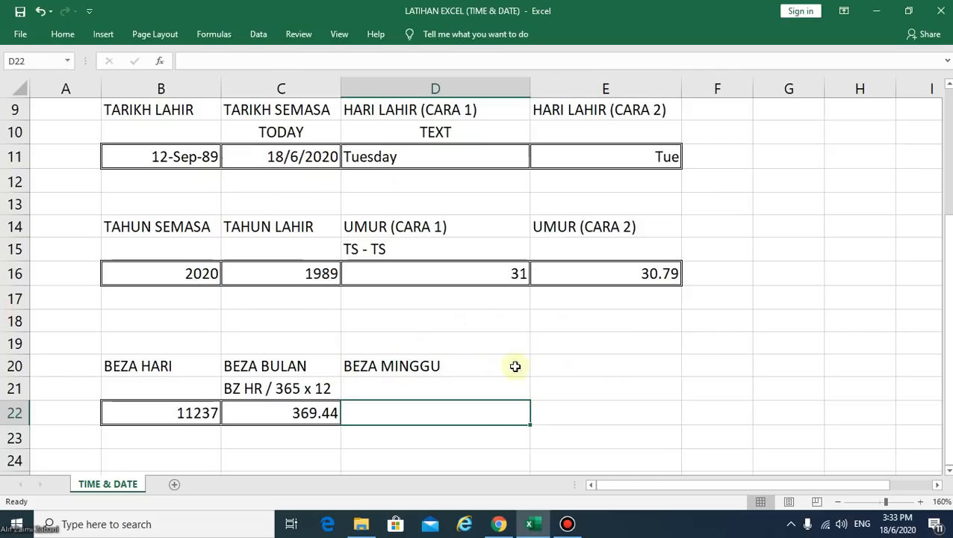
type("=")
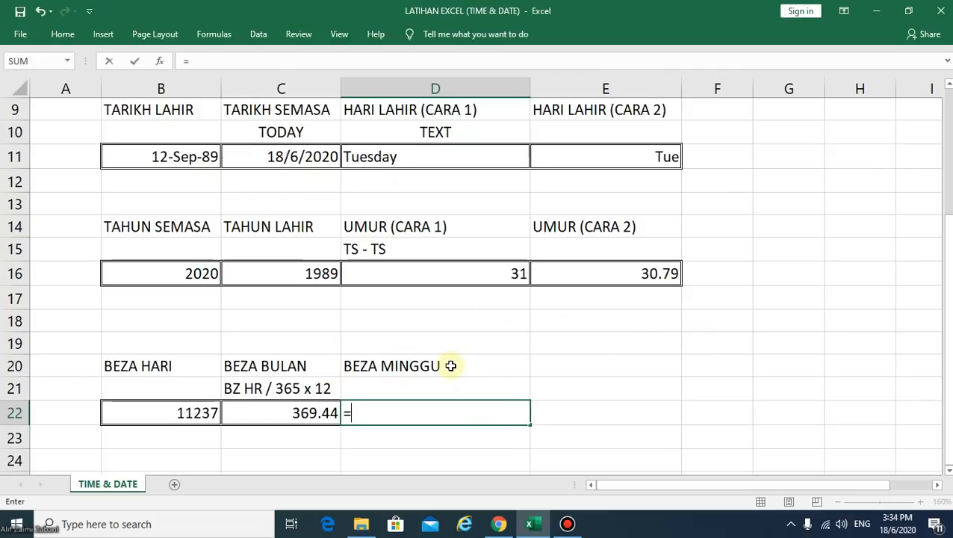
left_click(170, 413)
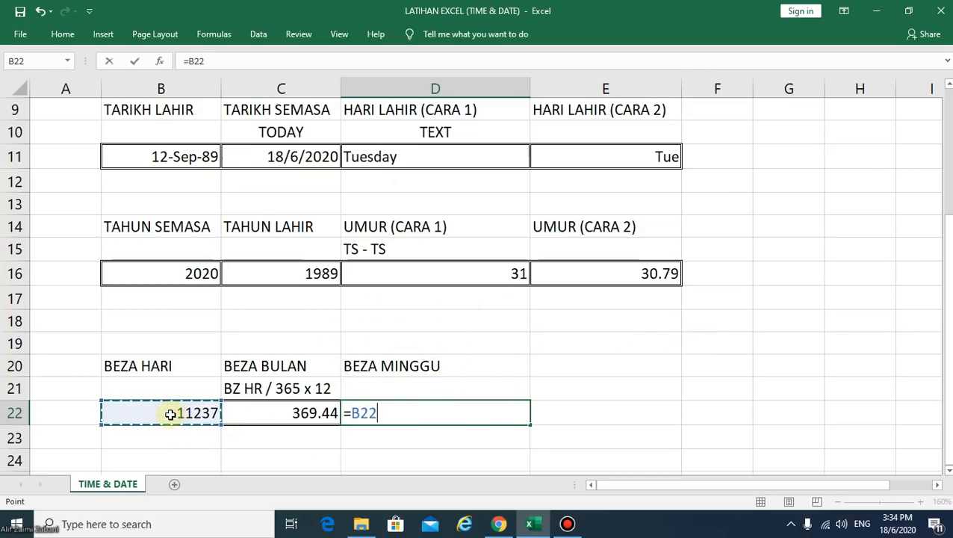
type("/7")
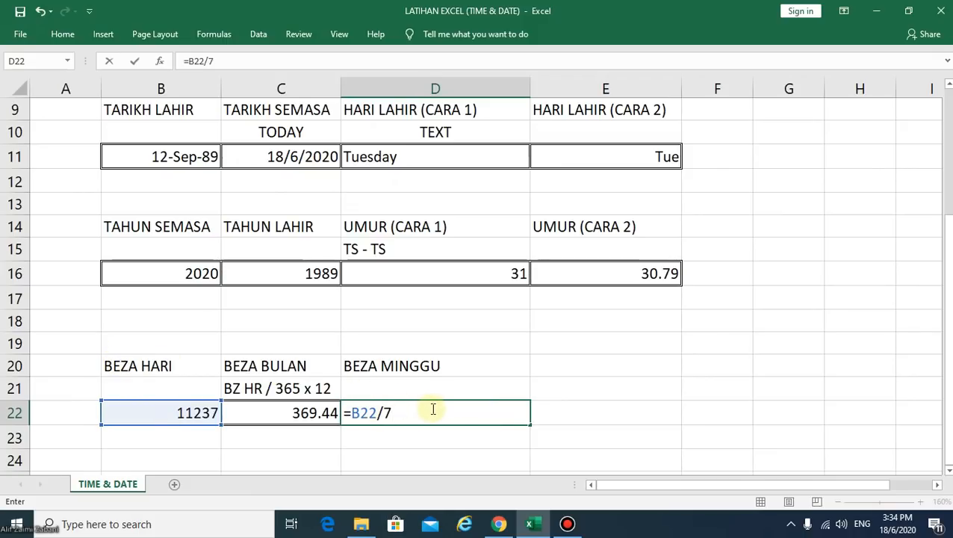
key("Return")
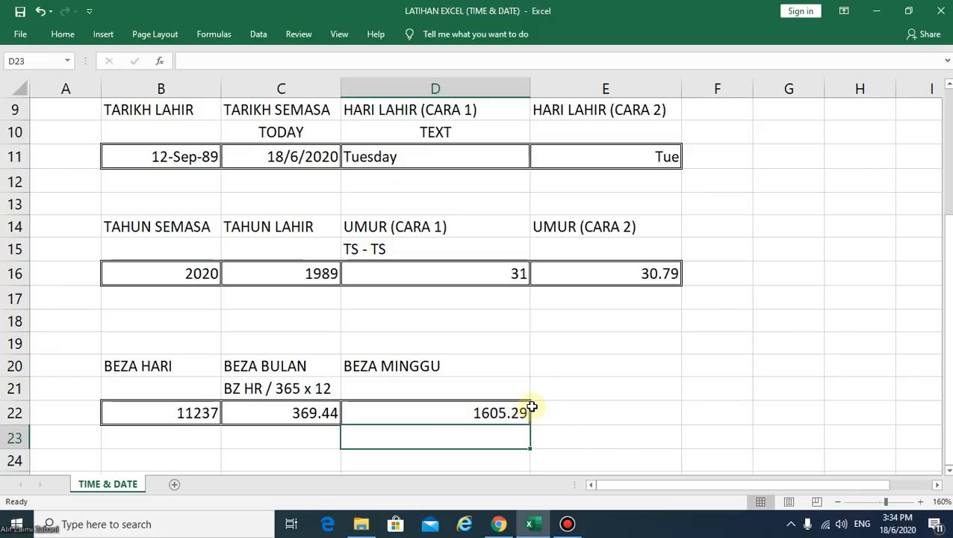
left_click(544, 403)
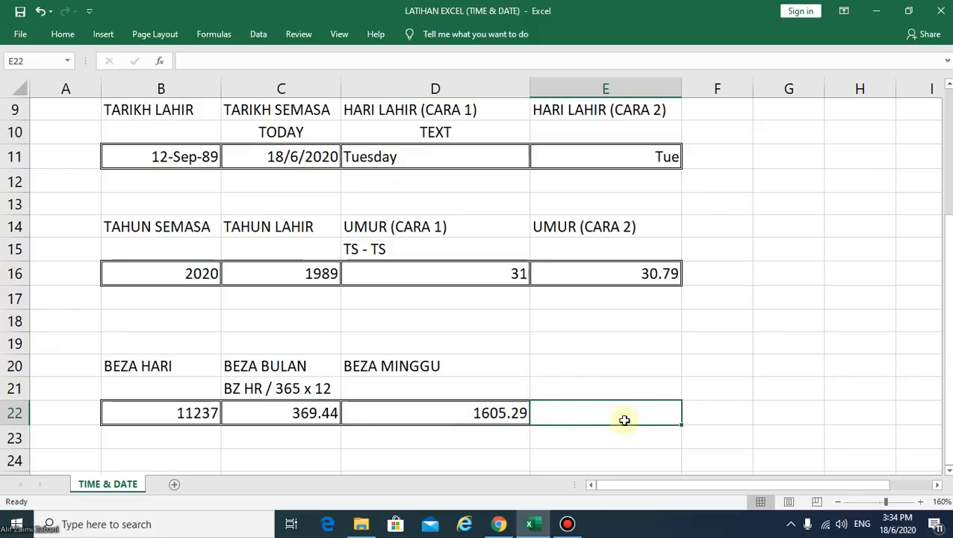